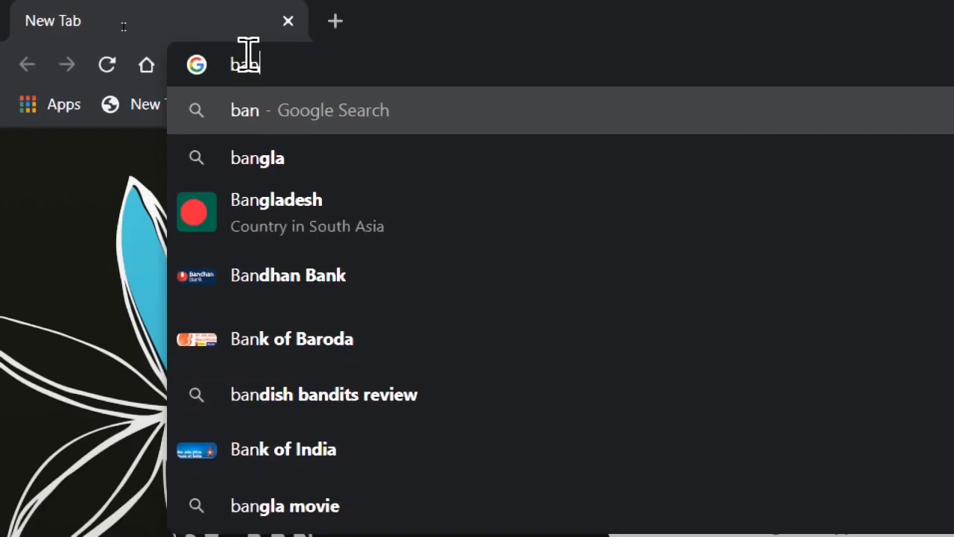
Step: Search for 'bangabasi college' and open the official bangabasi.ac.in website
type("ga")
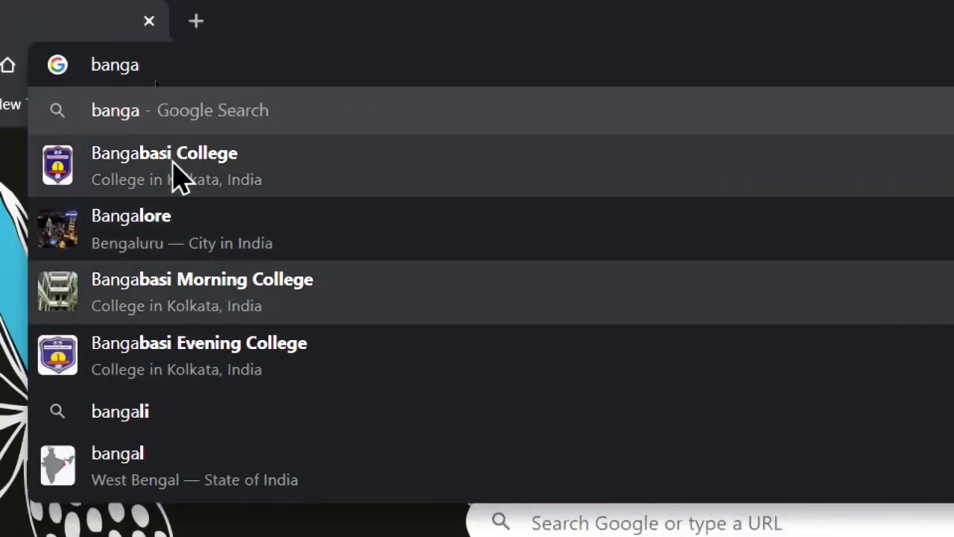
key("Down")
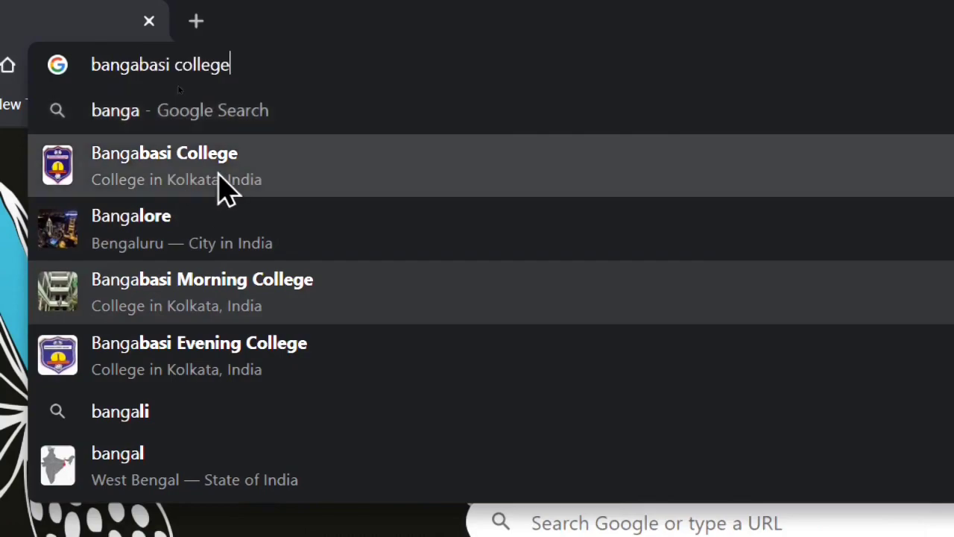
key("Return")
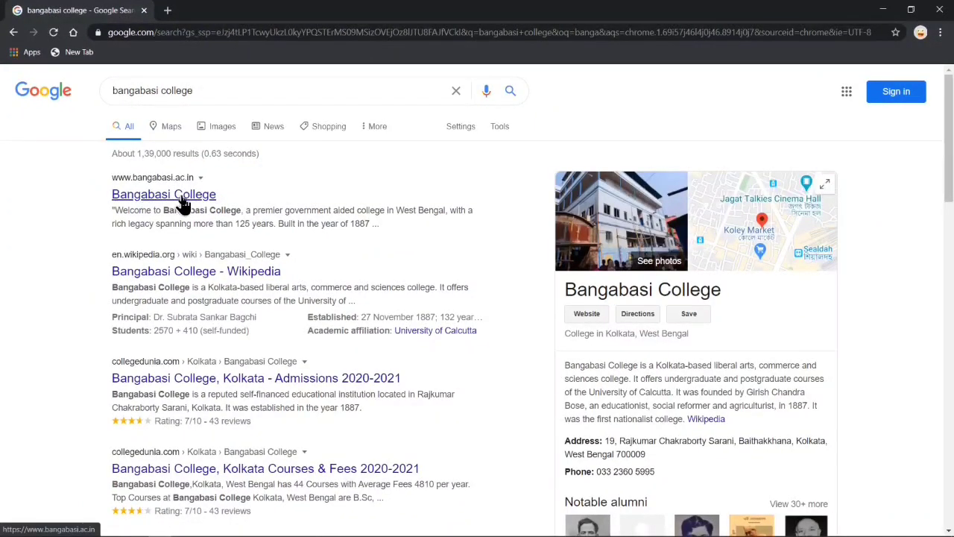
left_click(183, 202)
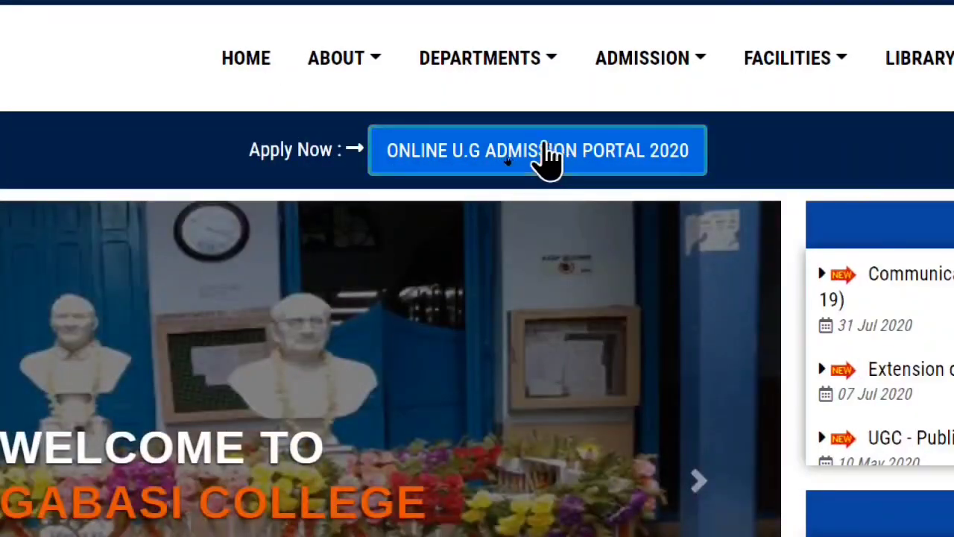
Step: Go to the Online U.G Admission Portal 2020 and start a New Applicant registration
left_click(509, 159)
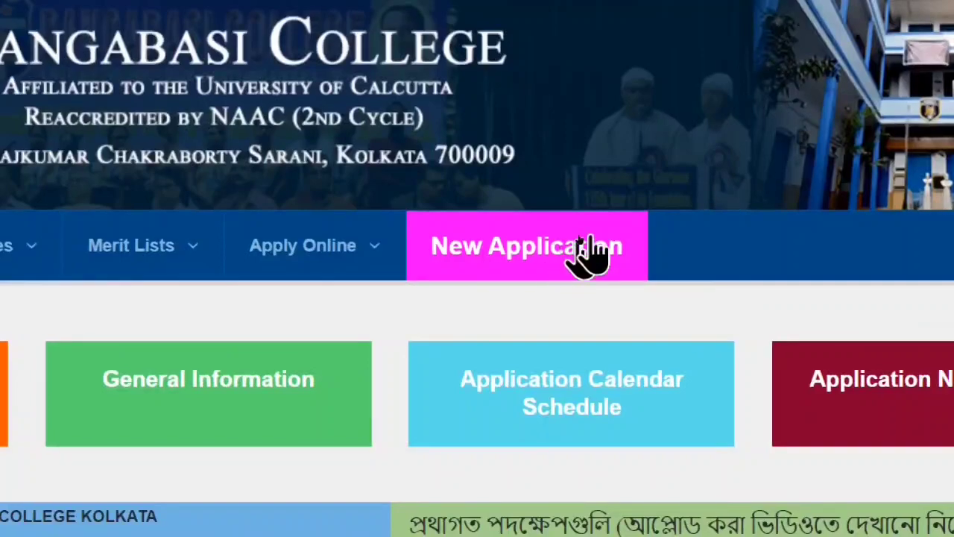
left_click(531, 250)
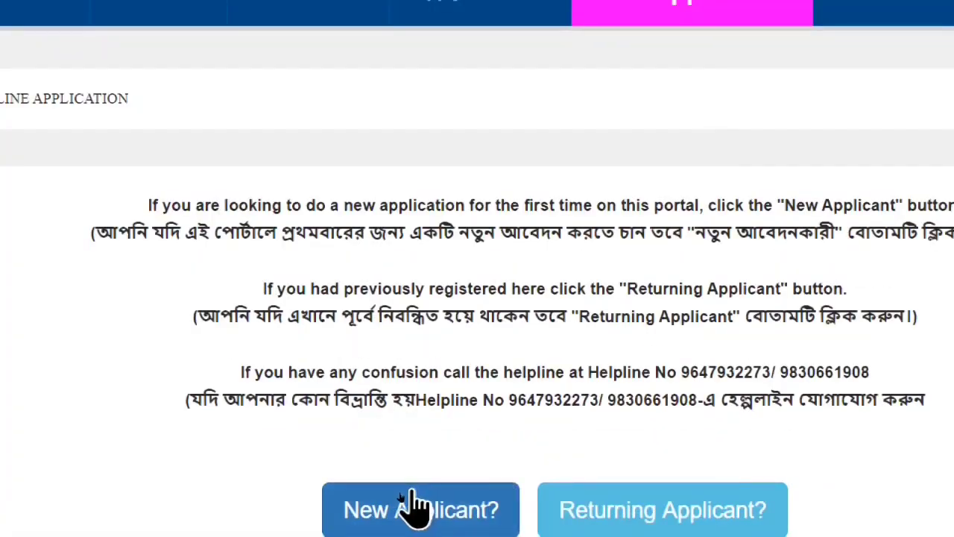
left_click(402, 496)
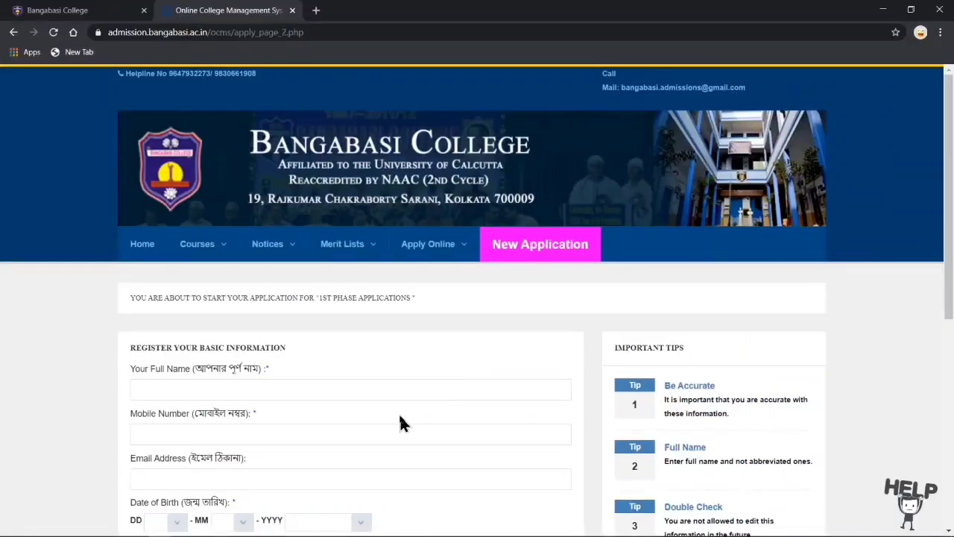
scroll(416, 403, "down", 1)
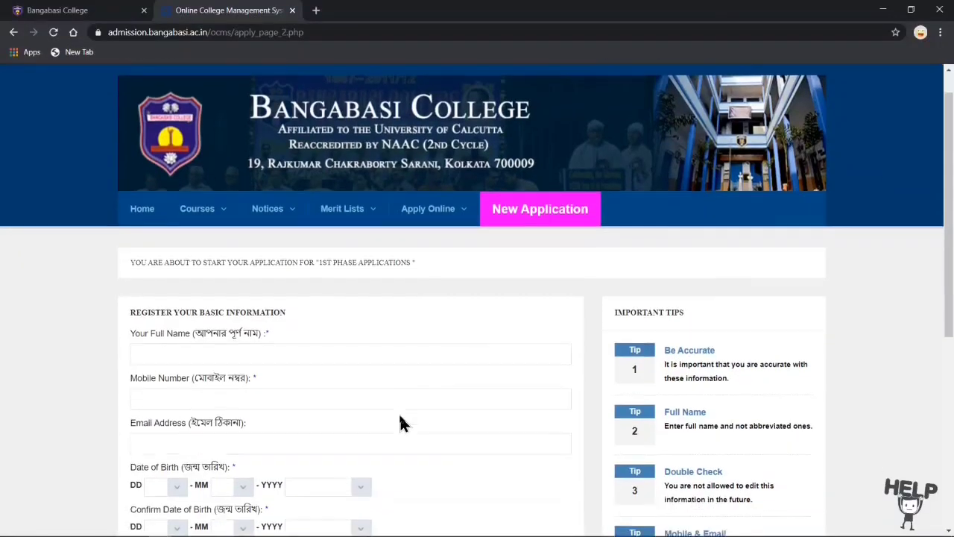
scroll(400, 424, "down", 2)
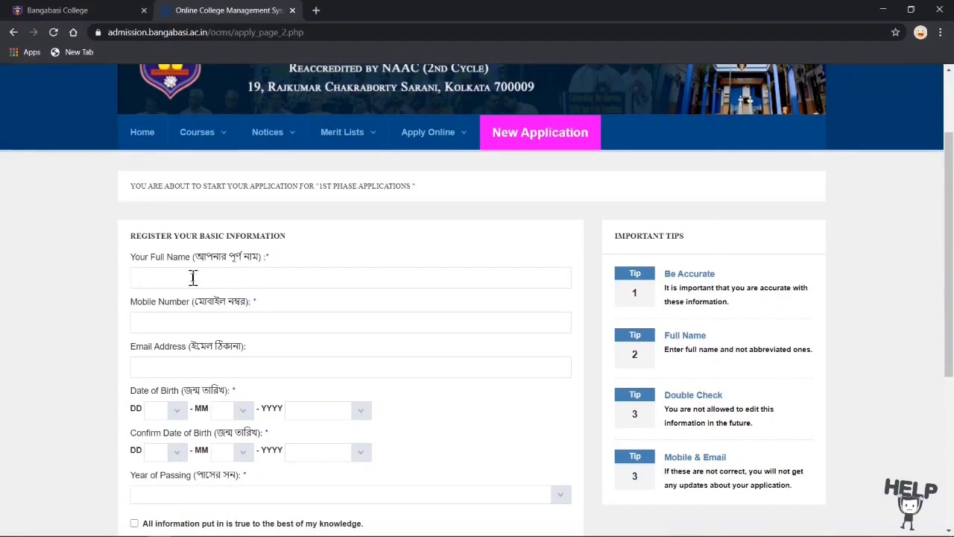
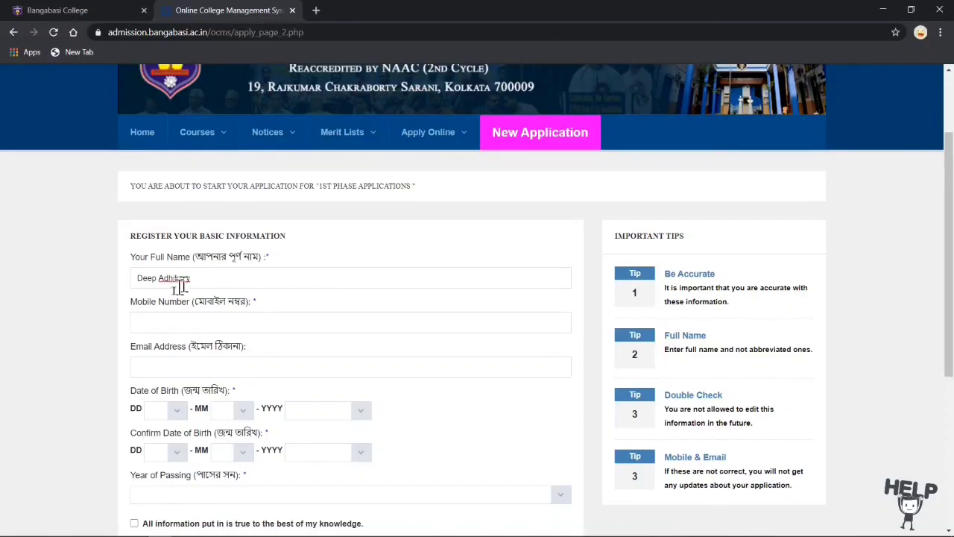
Step: Enter the applicant's full name and begin entering the mobile number
left_click(183, 326)
type("98")
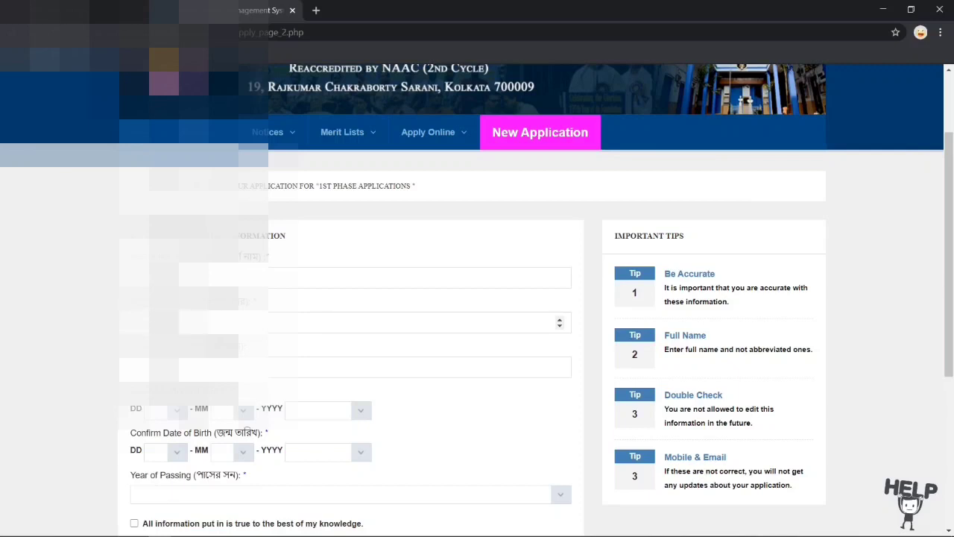
scroll(220, 507, "down", 1)
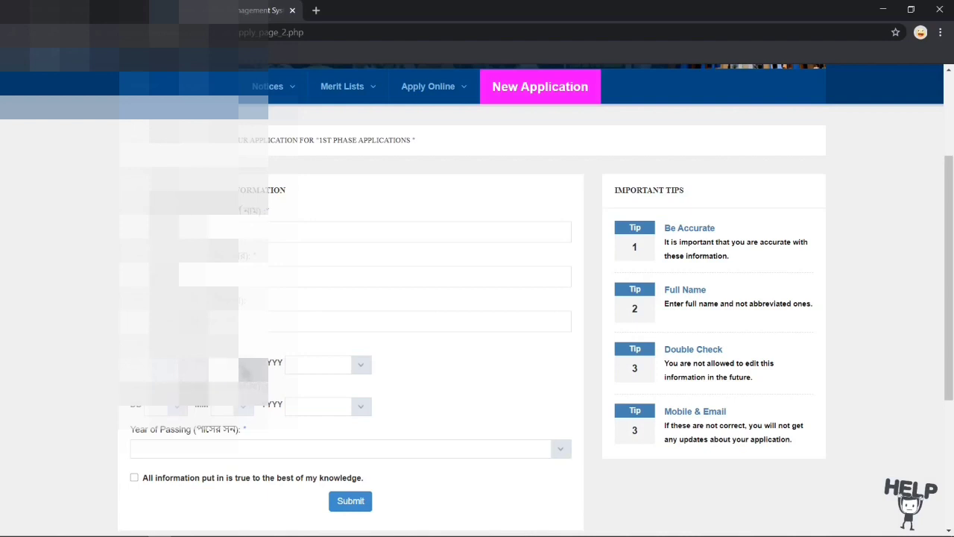
Step: Set the date of birth month to 11 and year to 2002
left_click(233, 364)
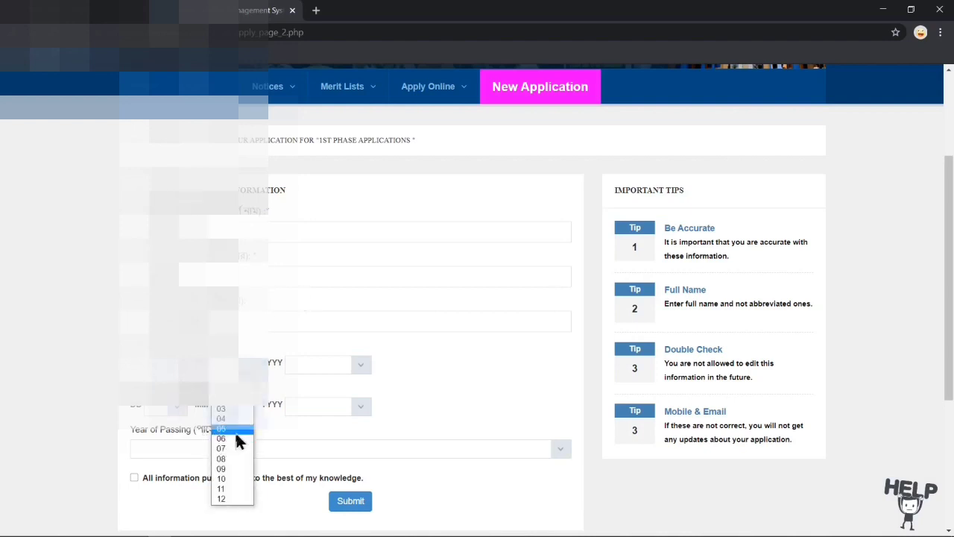
left_click(220, 483)
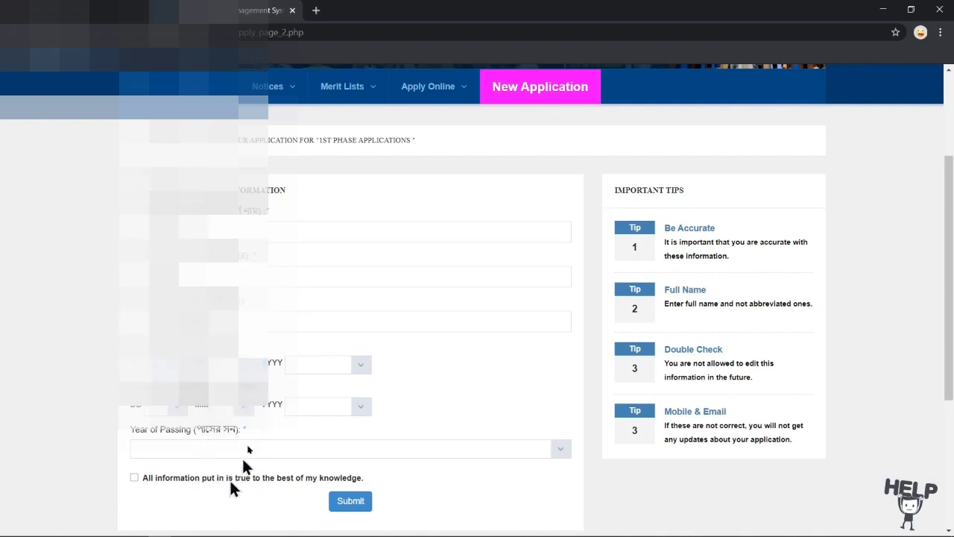
left_click(227, 405)
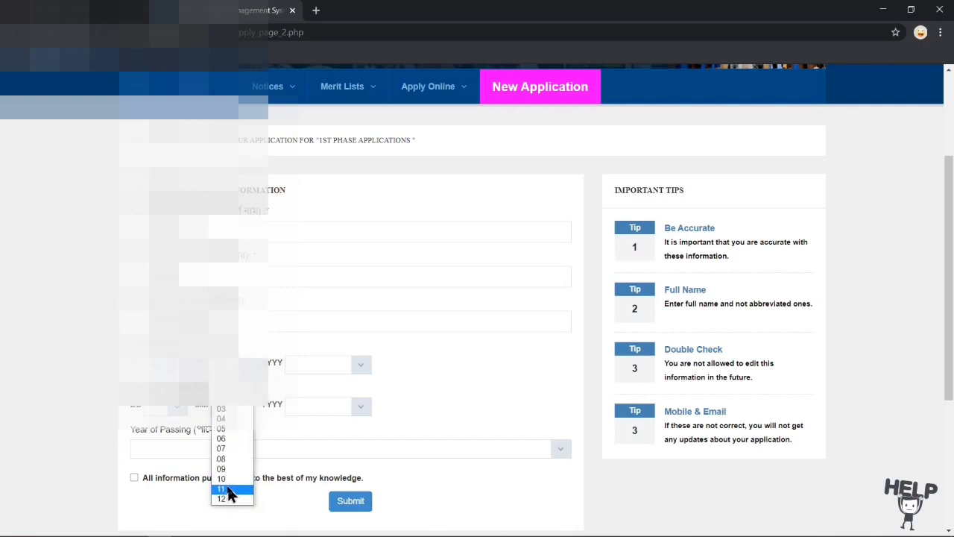
left_click(229, 491)
left_click(356, 366)
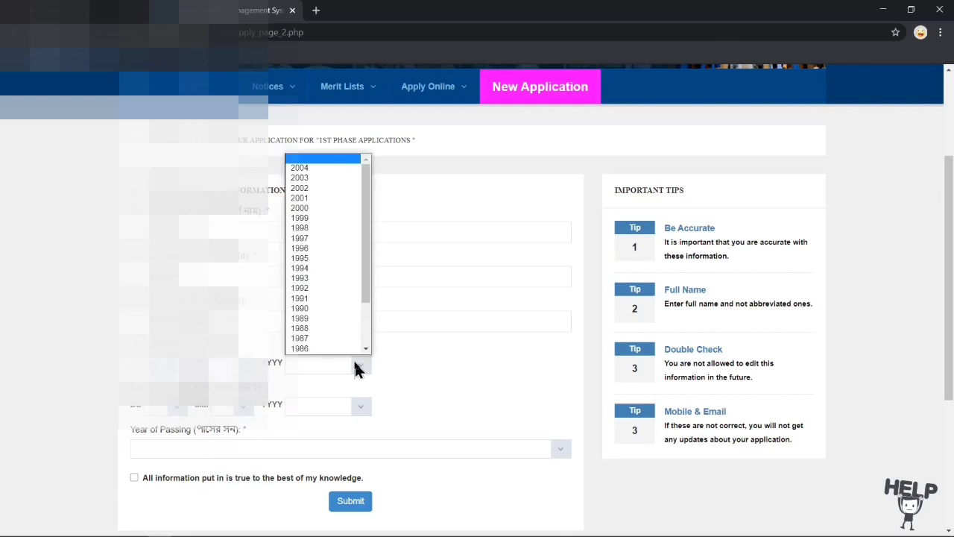
left_click(321, 188)
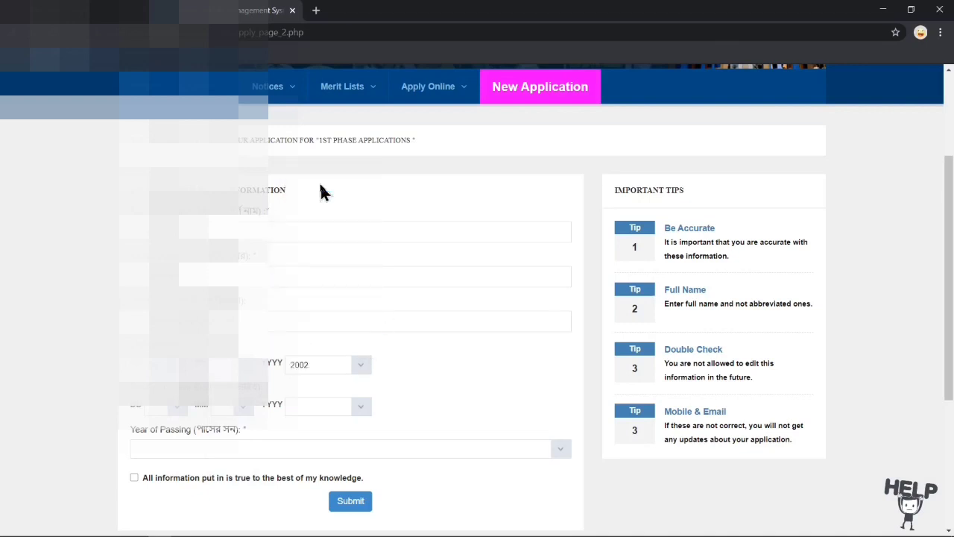
Step: Fill the confirmation date as 09/11/2002
left_click(179, 403)
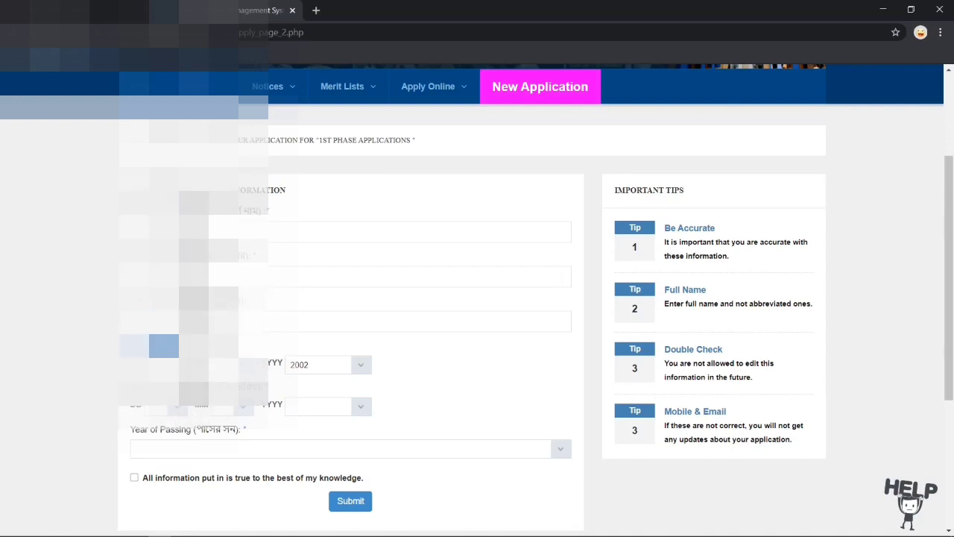
left_click(164, 298)
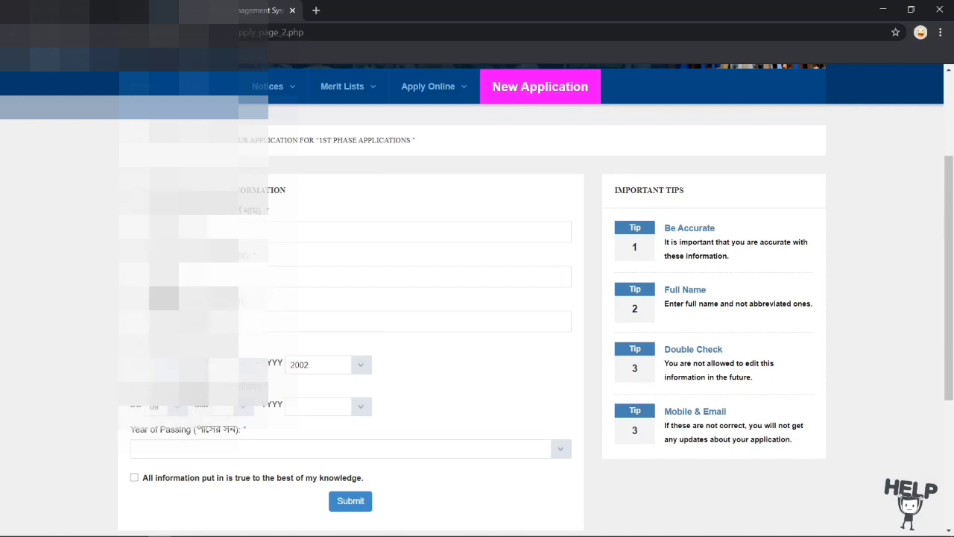
left_click(240, 403)
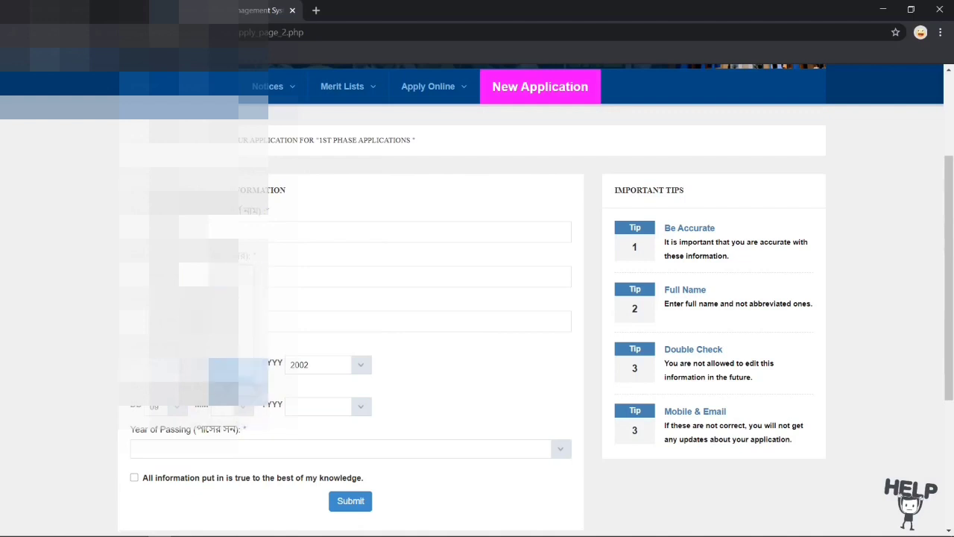
left_click(237, 381)
left_click(363, 408)
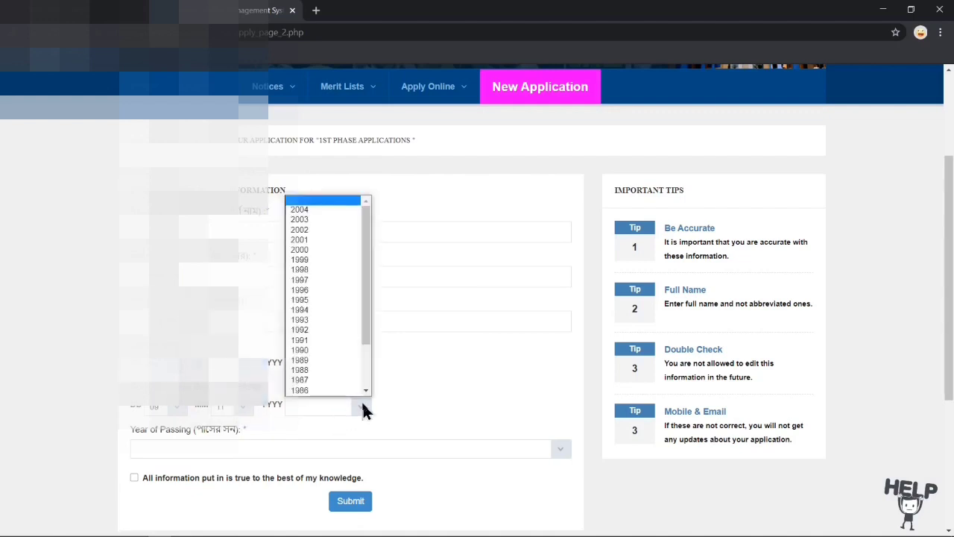
left_click(313, 231)
Step: Set Year of Passing to 2020 and tick the truth declaration checkbox
scroll(301, 370, "down", 2)
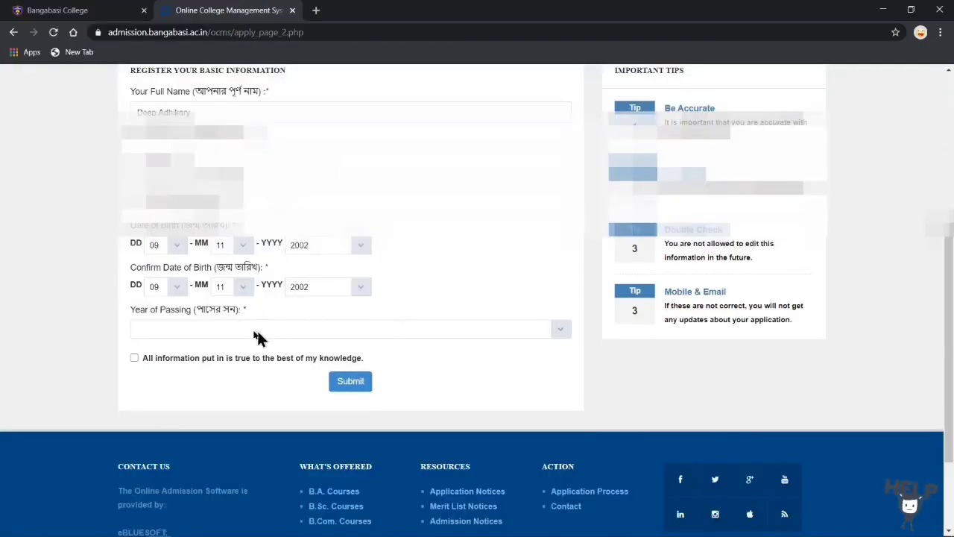
left_click(559, 333)
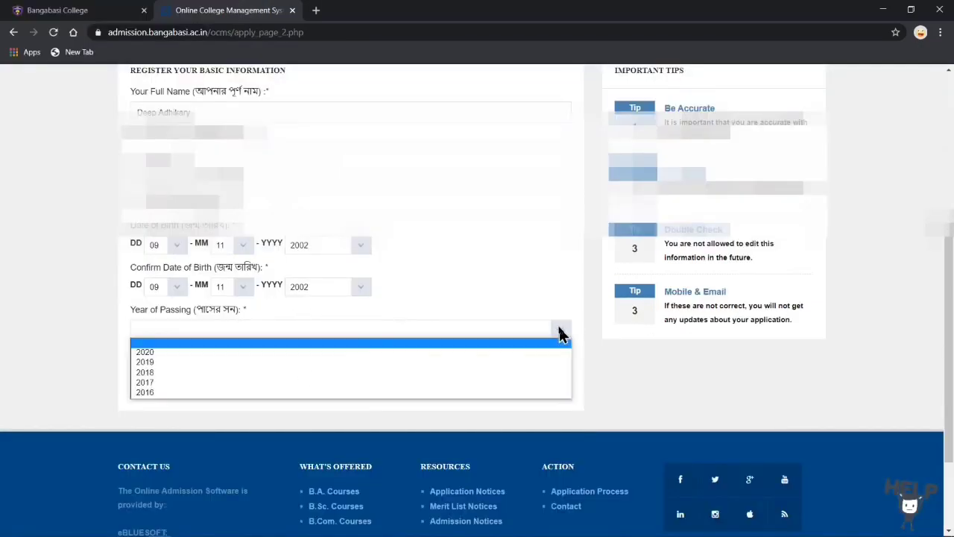
left_click(216, 351)
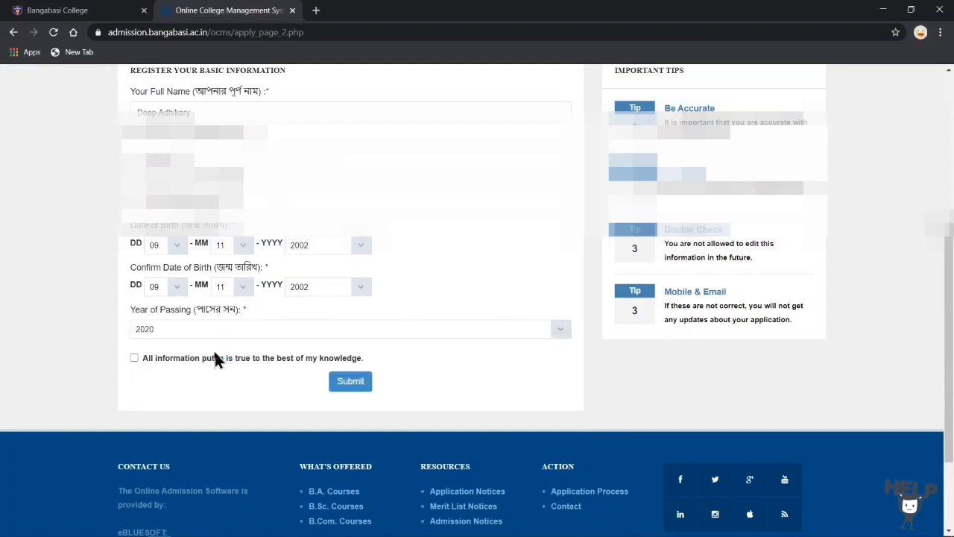
left_click(134, 359)
Step: Submit the registration and open the Complete Personal Info form from the status page
left_click(352, 389)
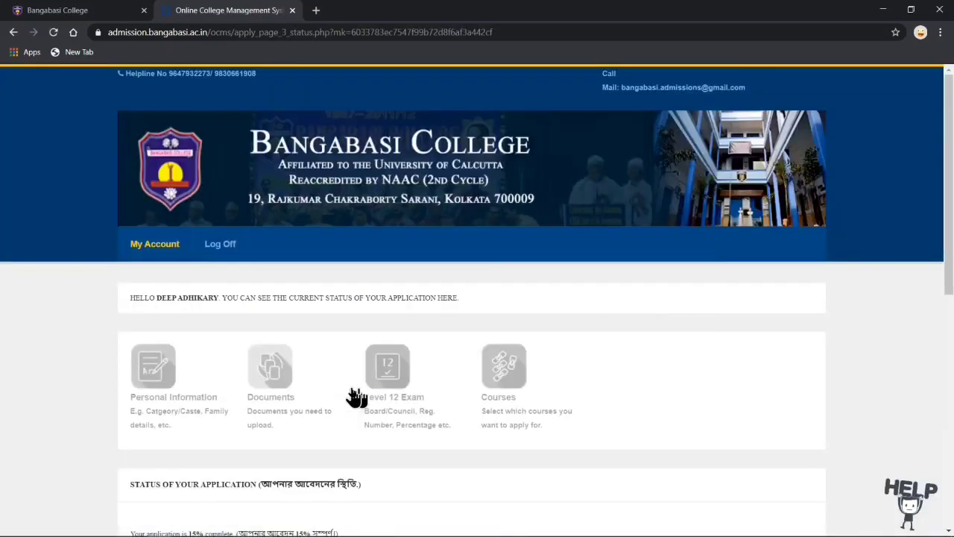
scroll(356, 397, "down", 4)
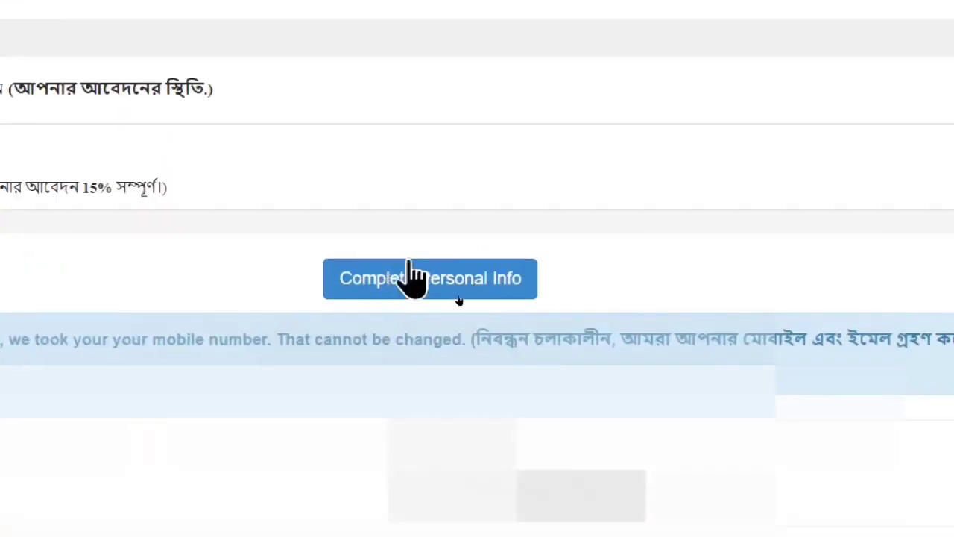
left_click(418, 280)
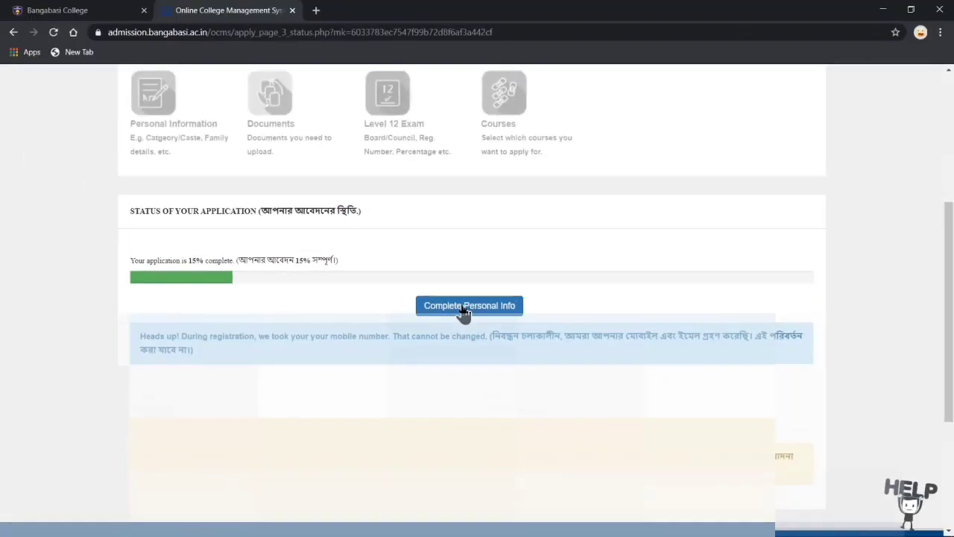
left_click(463, 307)
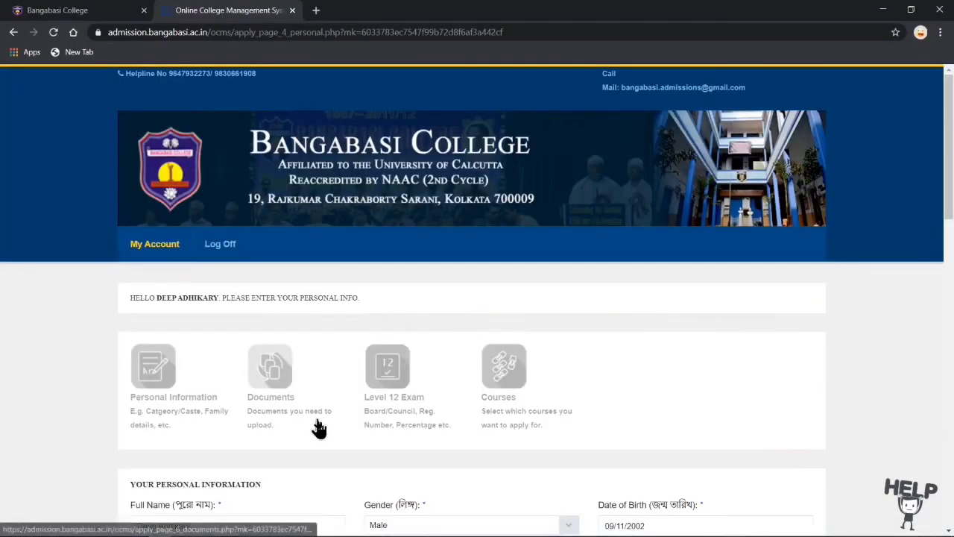
scroll(319, 427, "down", 5)
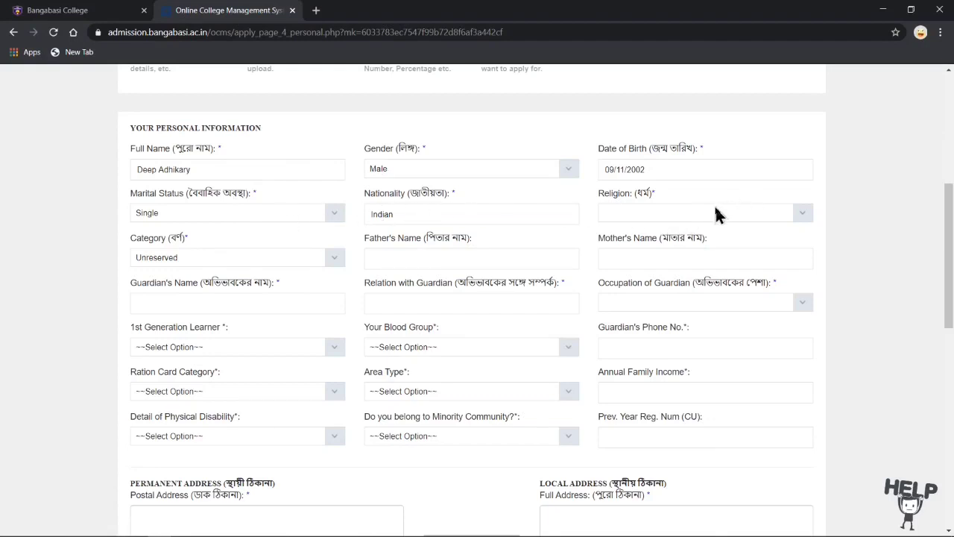
Step: Set religion to Hinduism; try category SC with West Bengal certificate, then revert to Unreserved
left_click(800, 214)
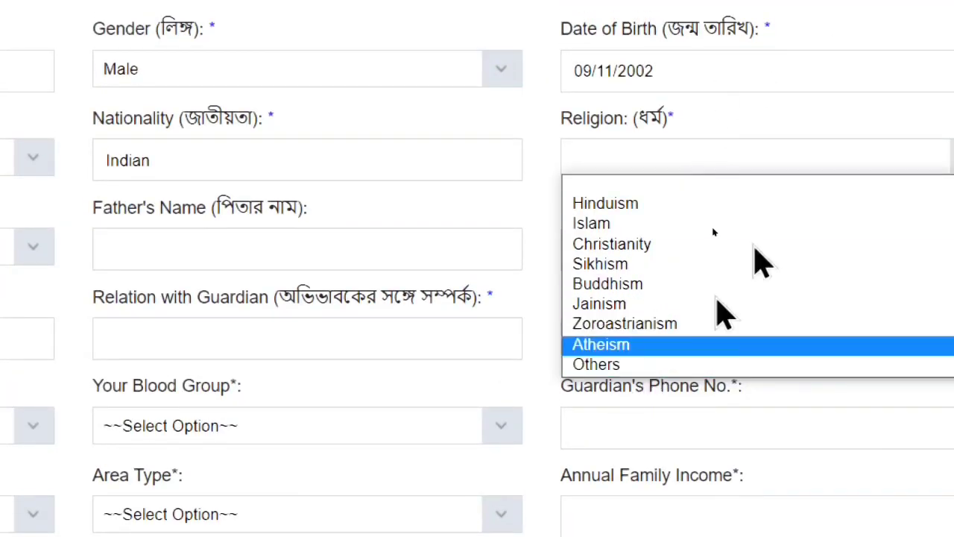
left_click(613, 207)
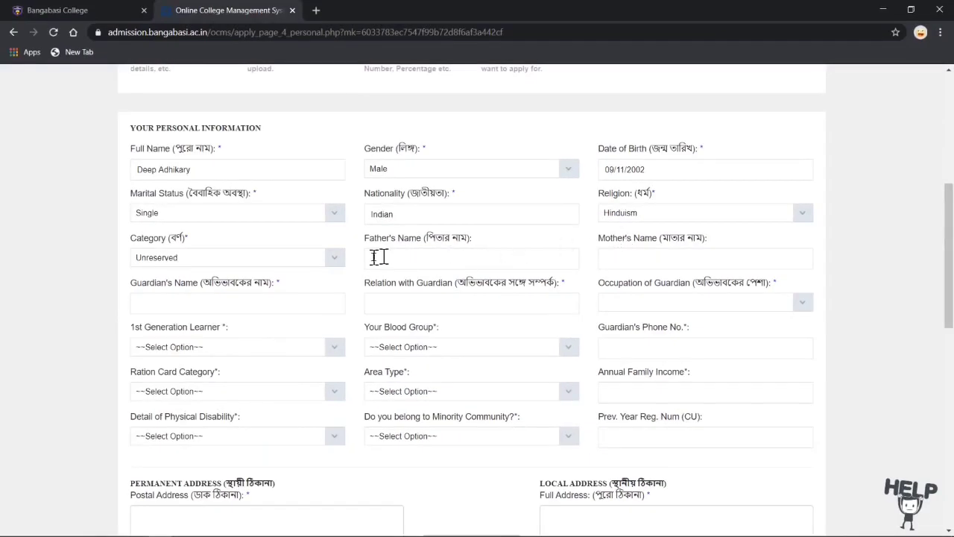
left_click(330, 260)
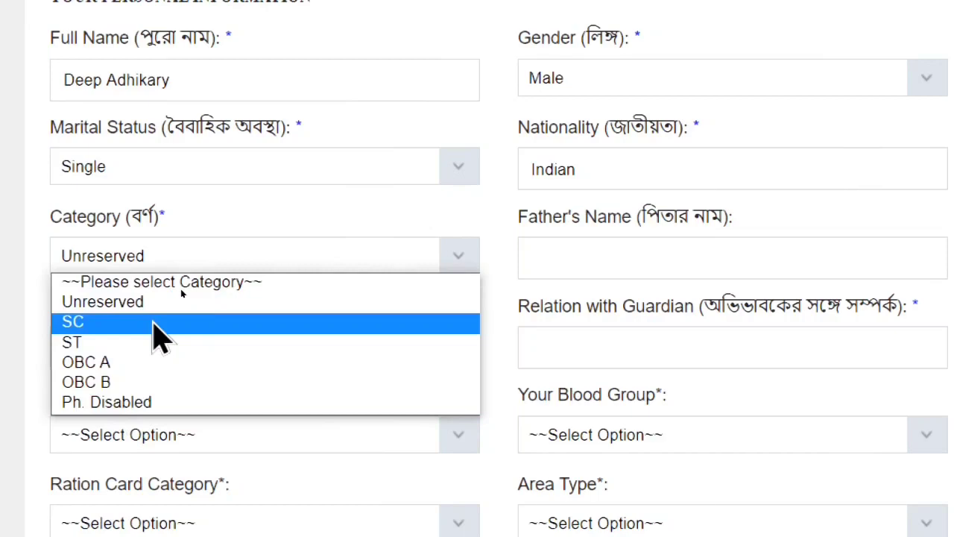
left_click(154, 323)
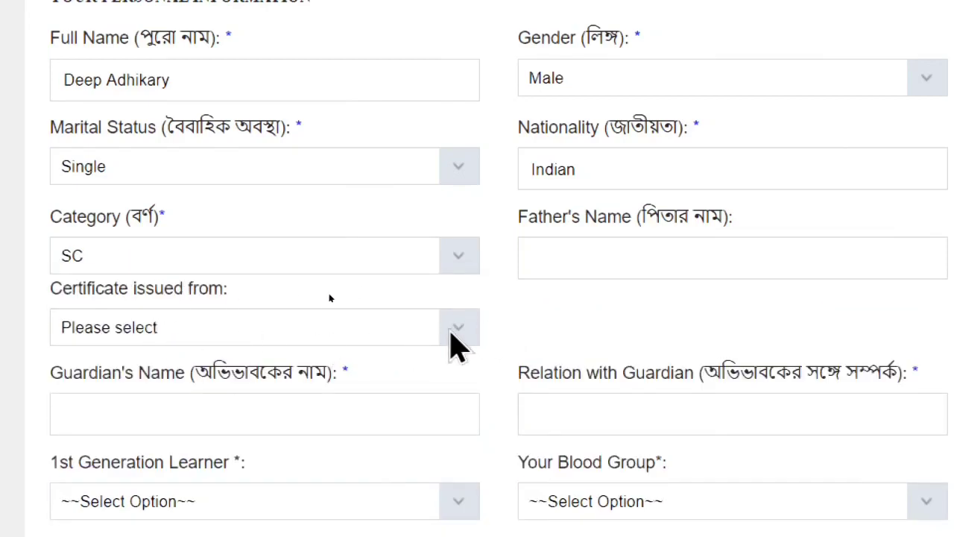
left_click(454, 332)
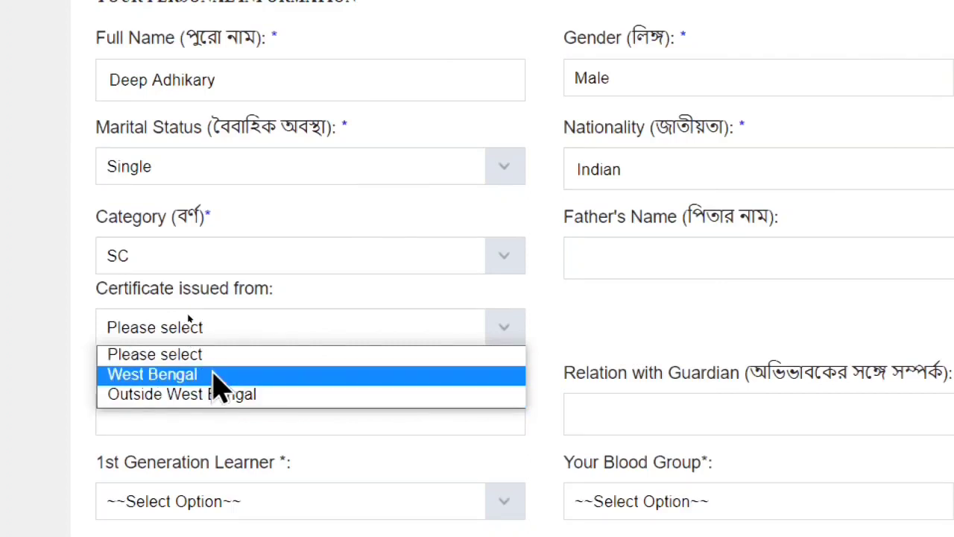
left_click(215, 375)
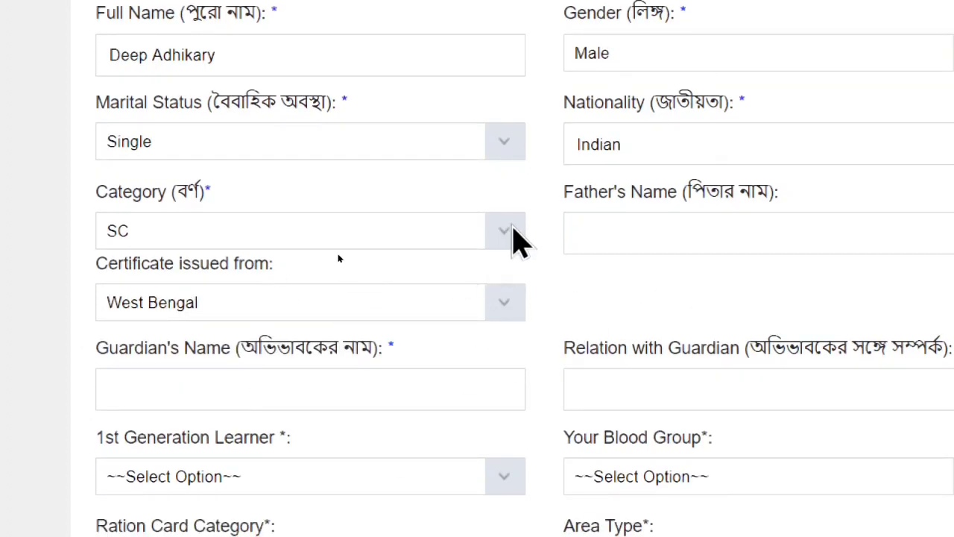
left_click(518, 238)
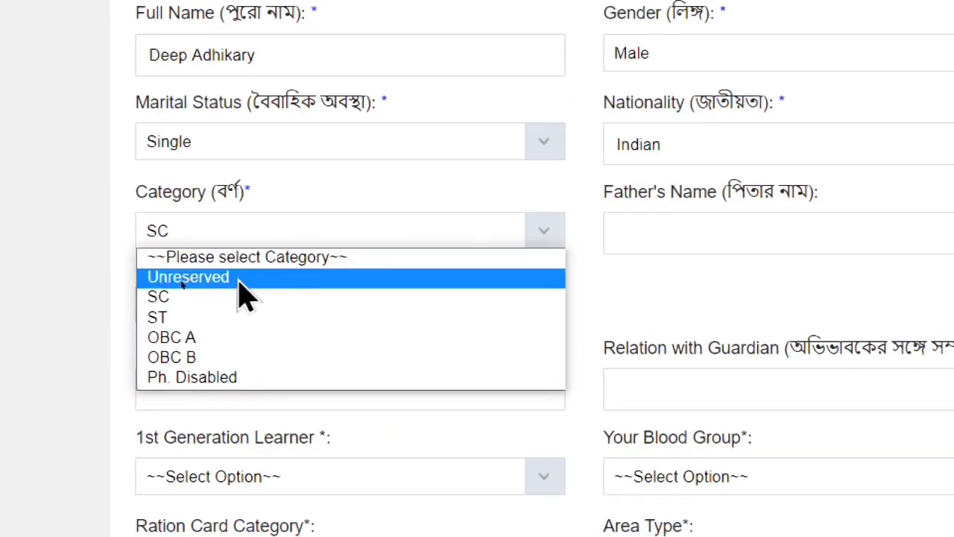
left_click(238, 282)
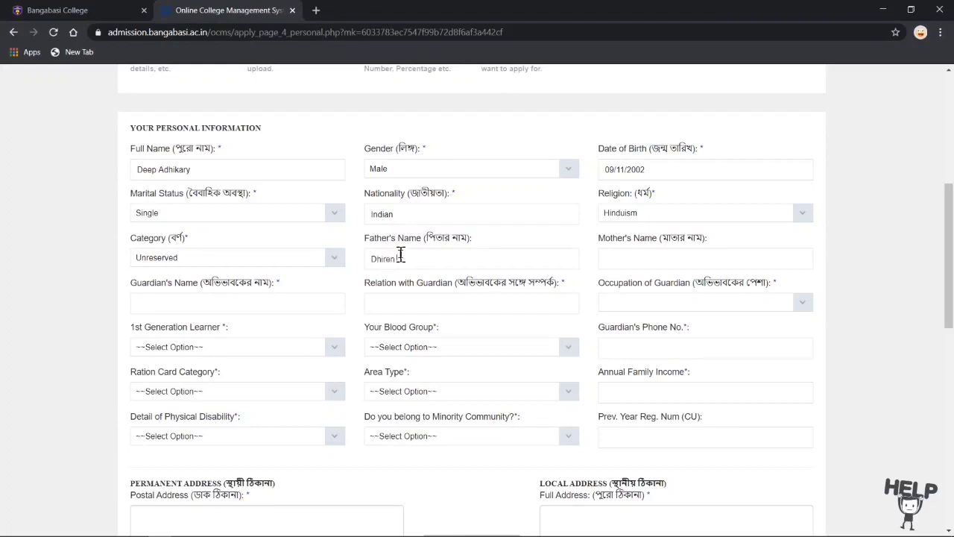
Step: Enter the father's, mother's and guardian's names, with guardian relation 'Father'
type("dhikary")
left_click(653, 259)
left_click(213, 301)
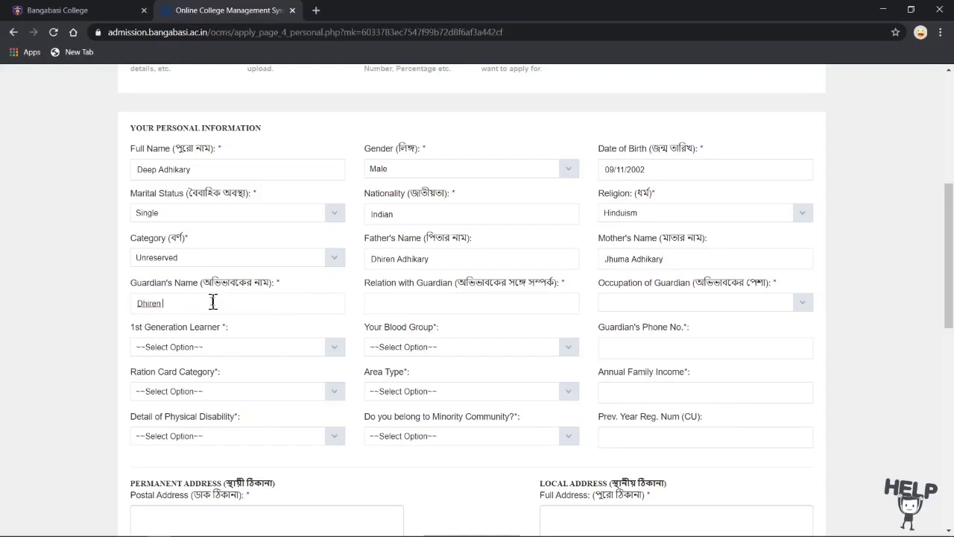
left_click(416, 305)
type("Father")
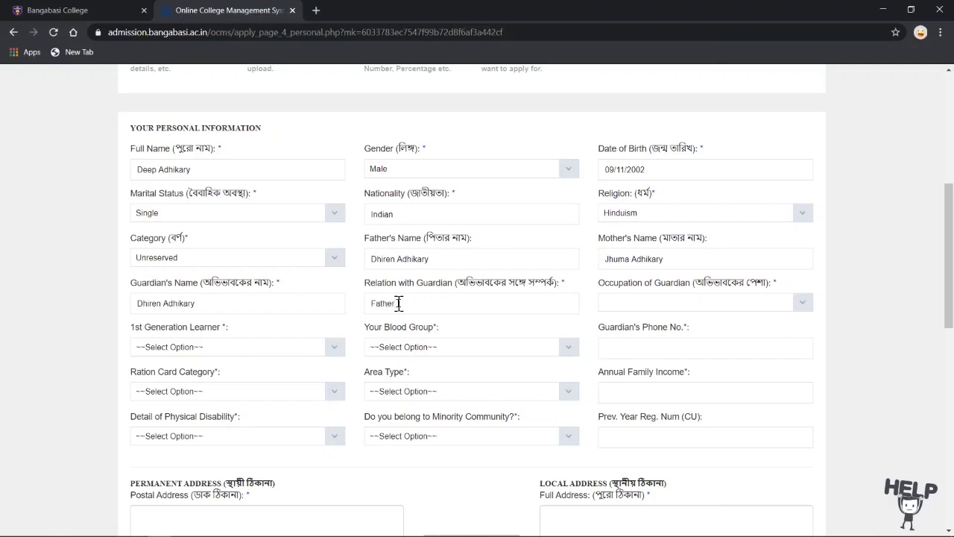
left_click(801, 306)
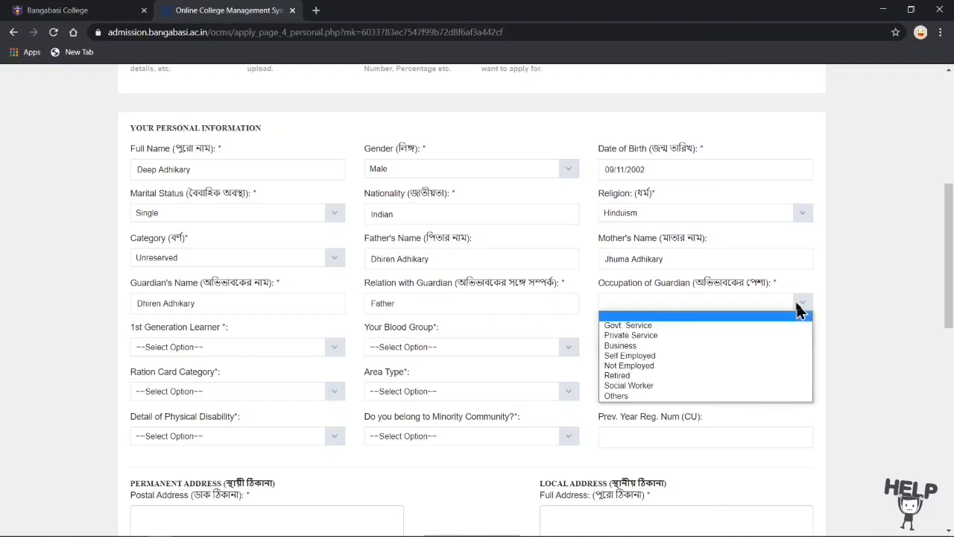
Step: Choose guardian occupation Business, 1st Generation Learner Yes and blood group A+ve
left_click(626, 348)
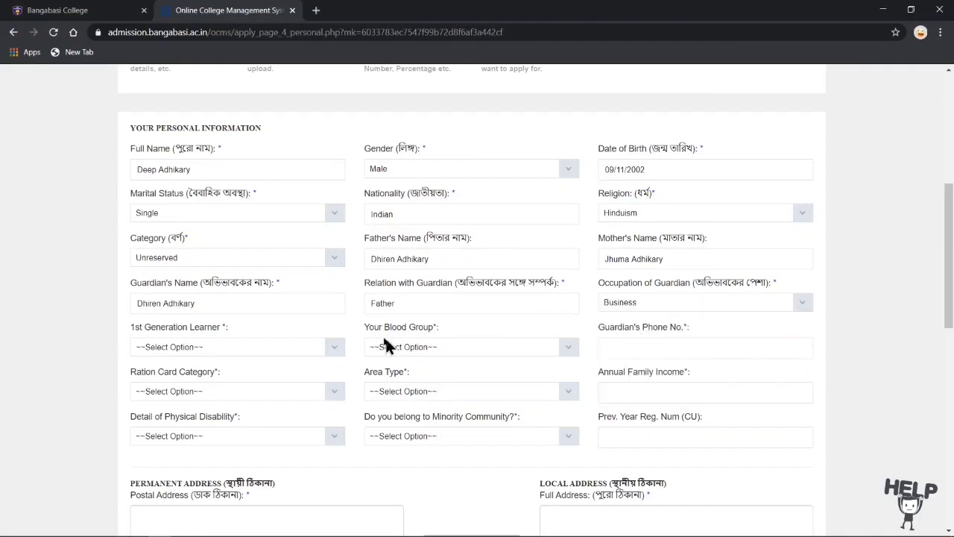
scroll(251, 345, "down", 1)
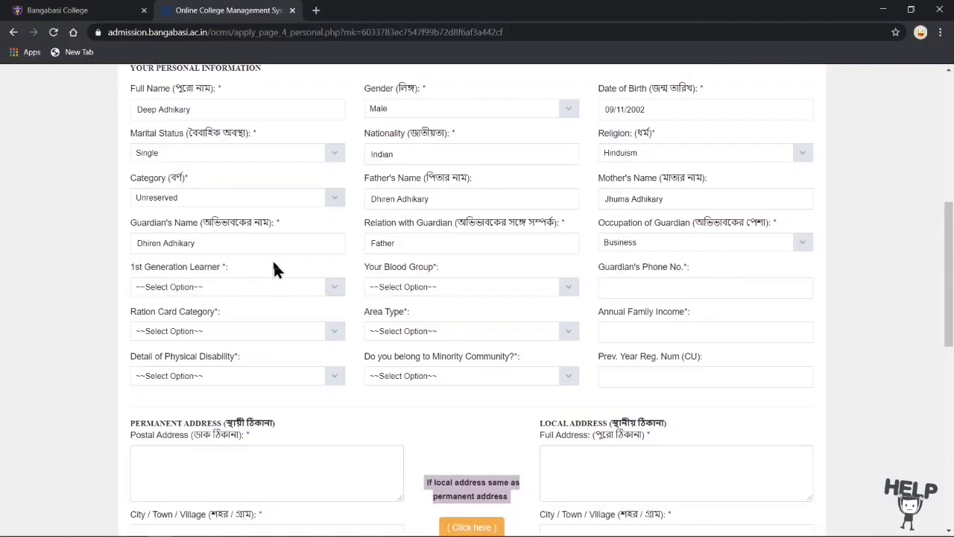
left_click(333, 291)
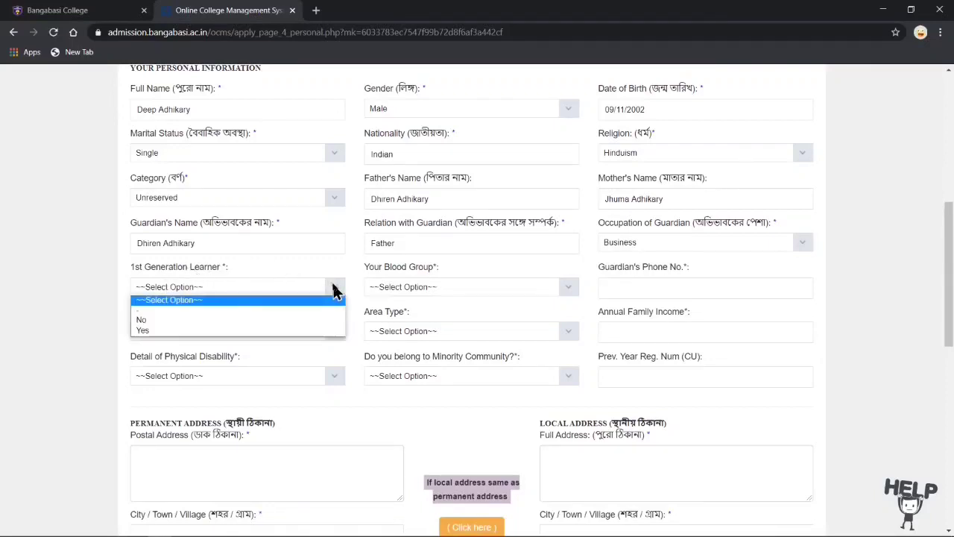
left_click(191, 332)
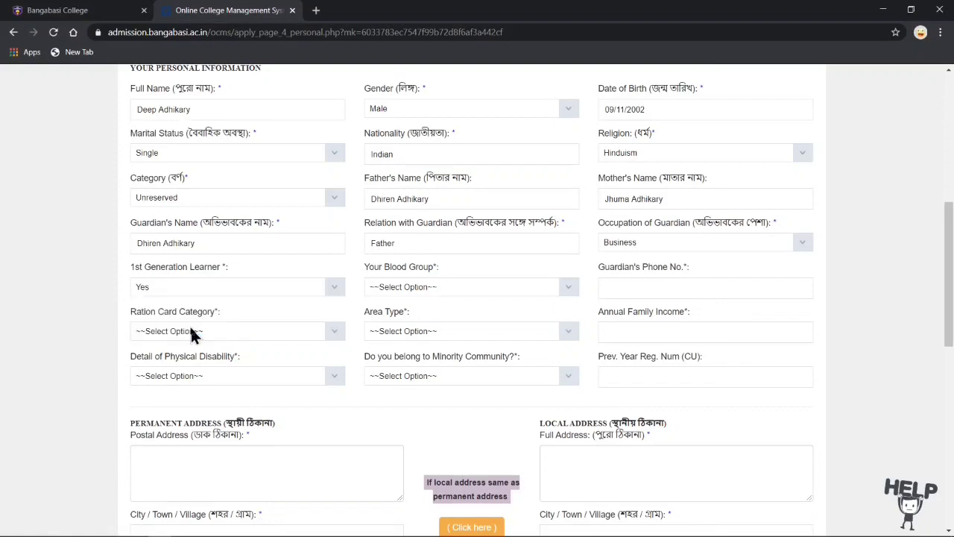
left_click(567, 288)
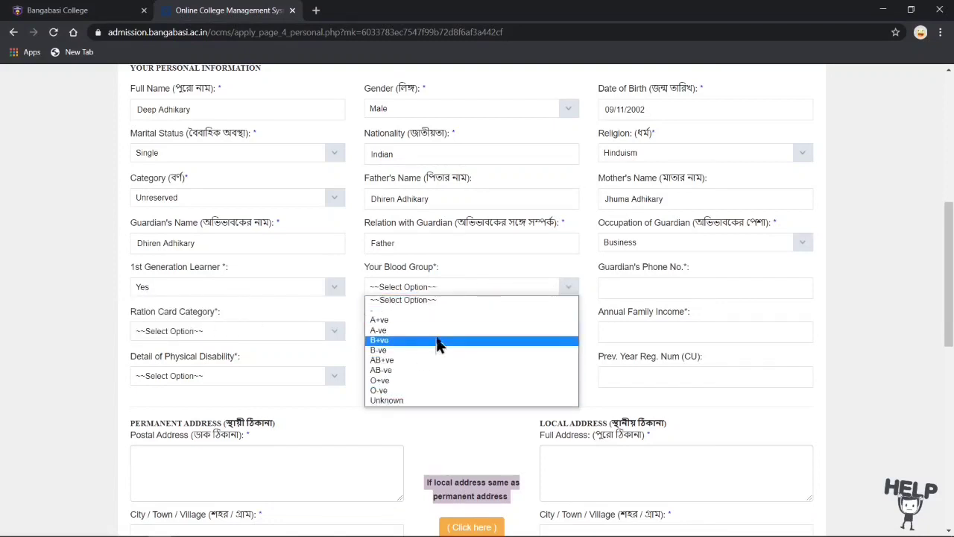
left_click(383, 324)
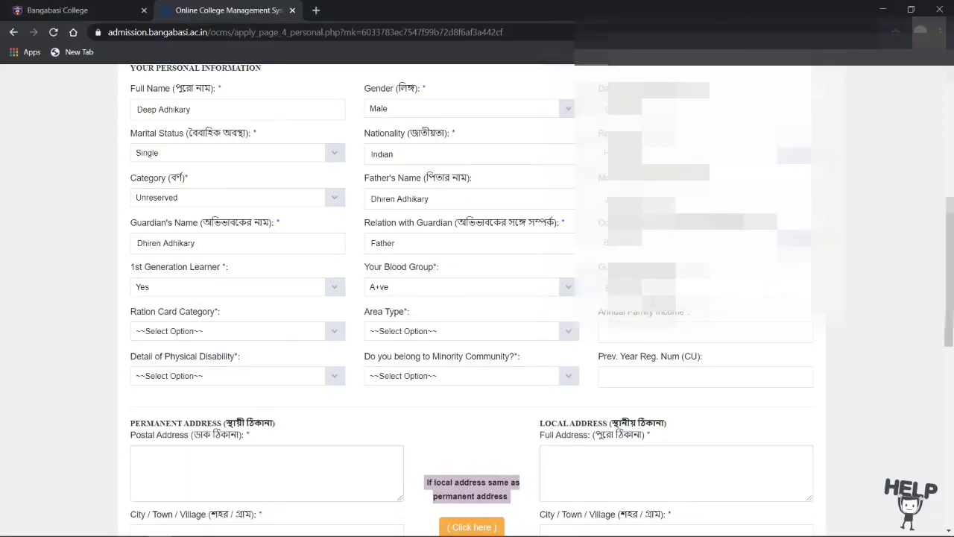
Step: Select ration card Normal, area Urban, physical disability None (N.A.) and minority No
scroll(395, 343, "down", 2)
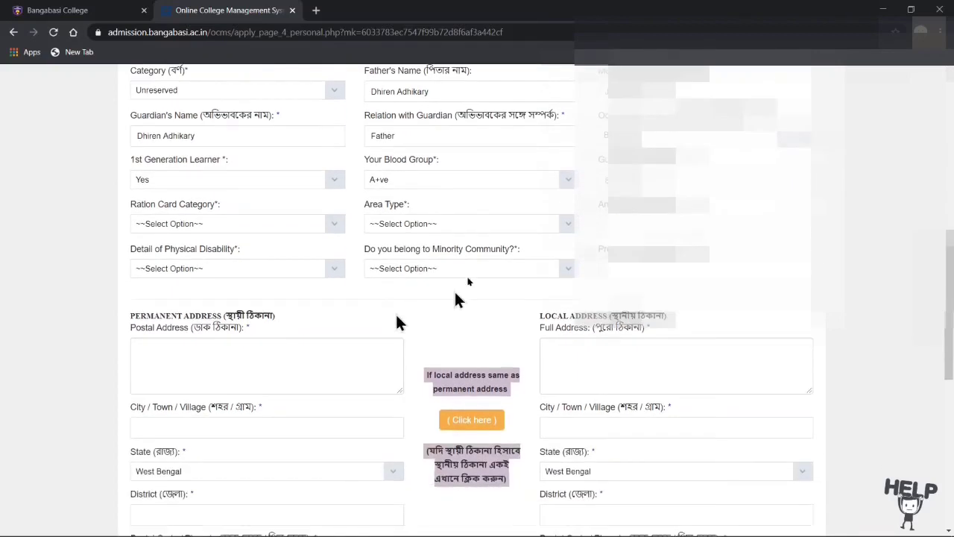
left_click(334, 225)
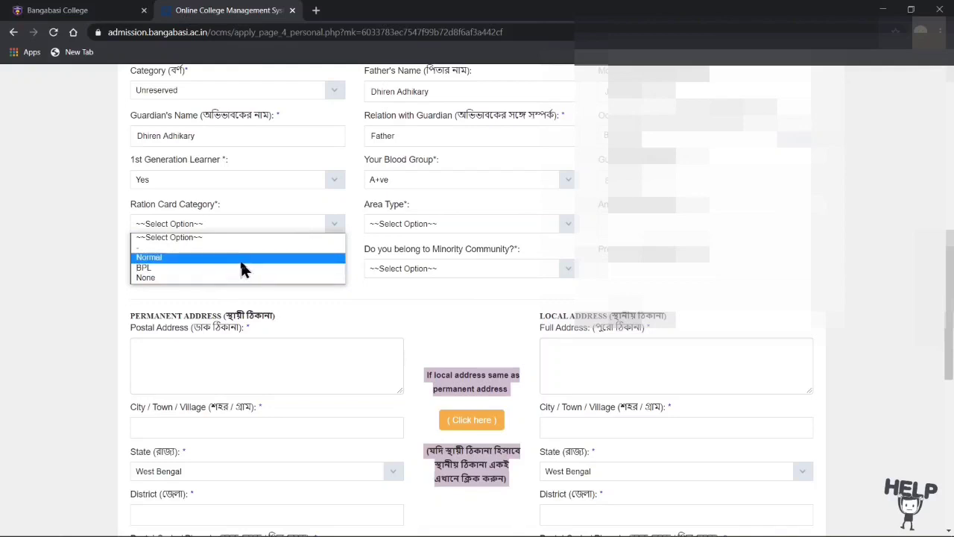
left_click(240, 258)
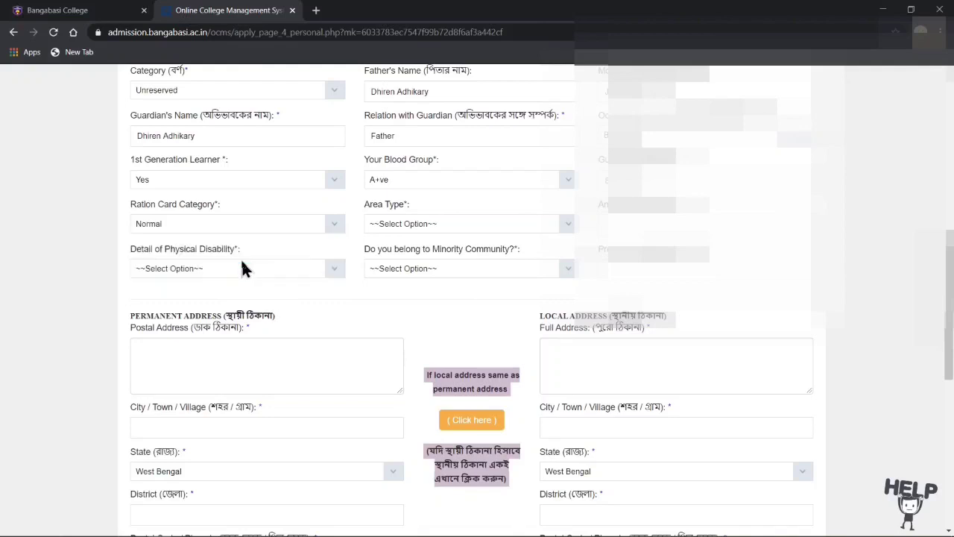
left_click(566, 226)
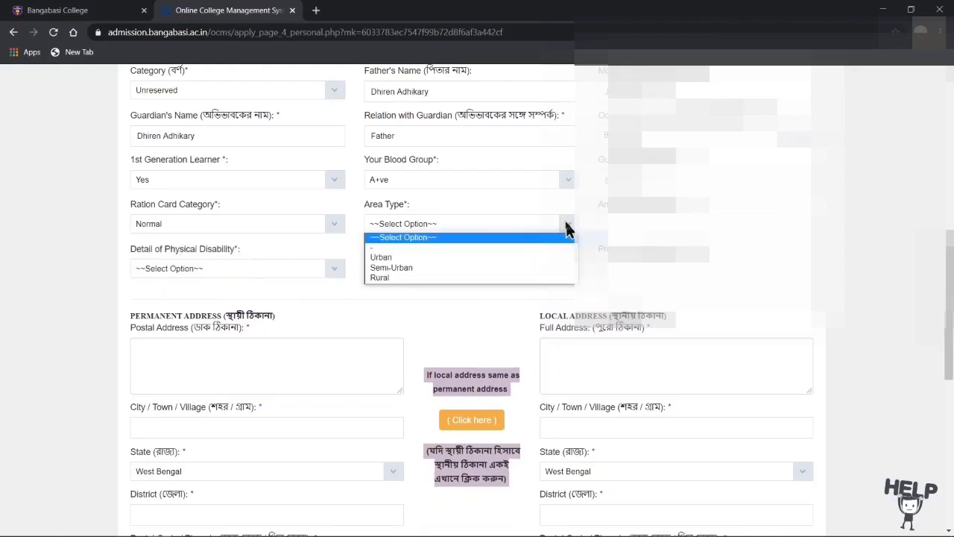
left_click(443, 260)
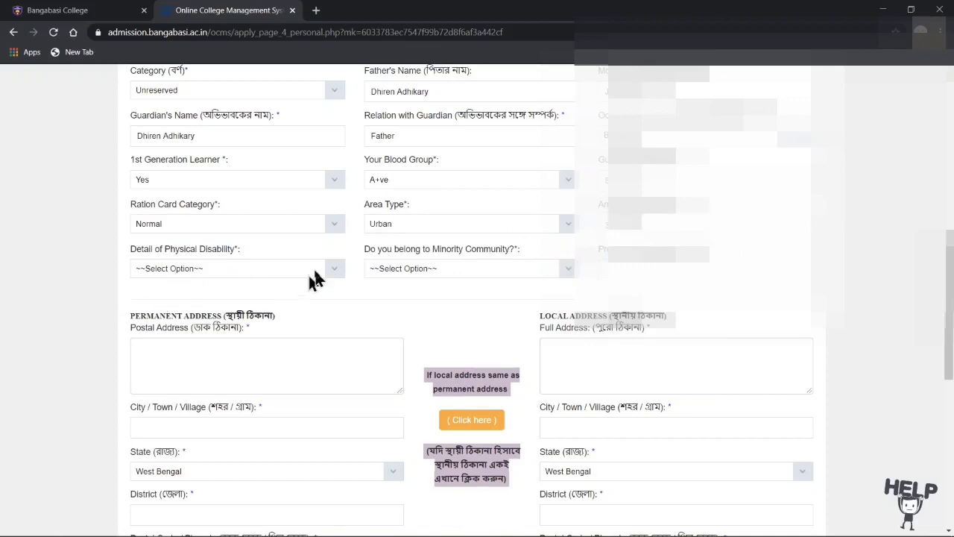
left_click(334, 269)
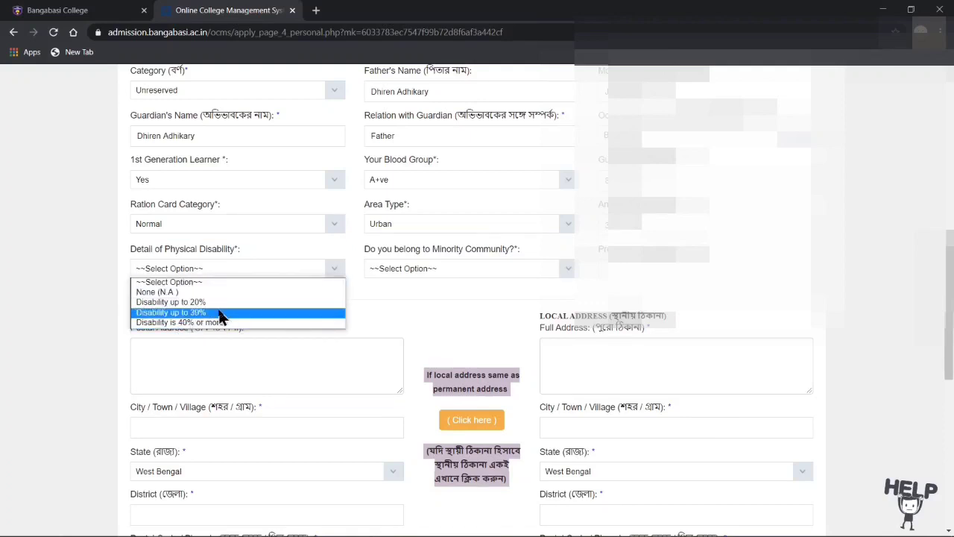
left_click(183, 292)
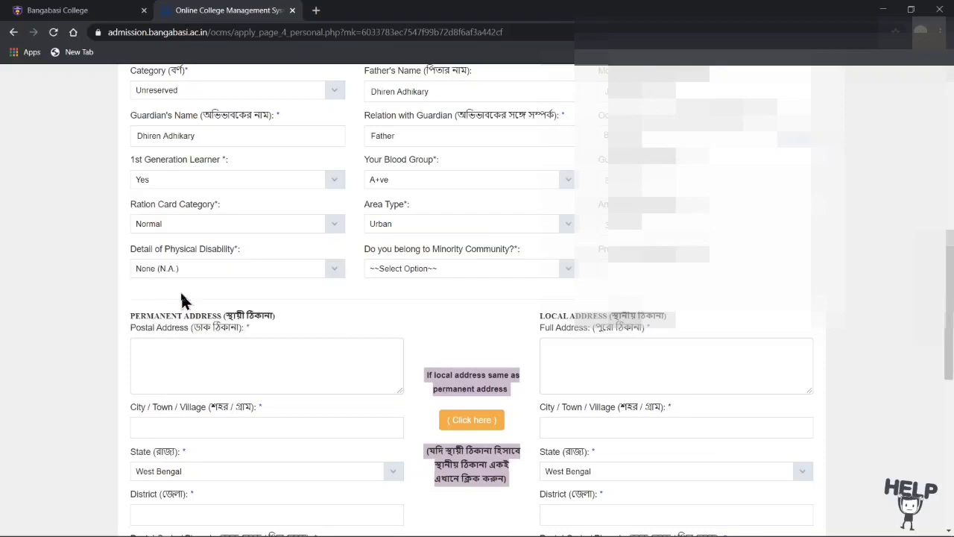
left_click(569, 270)
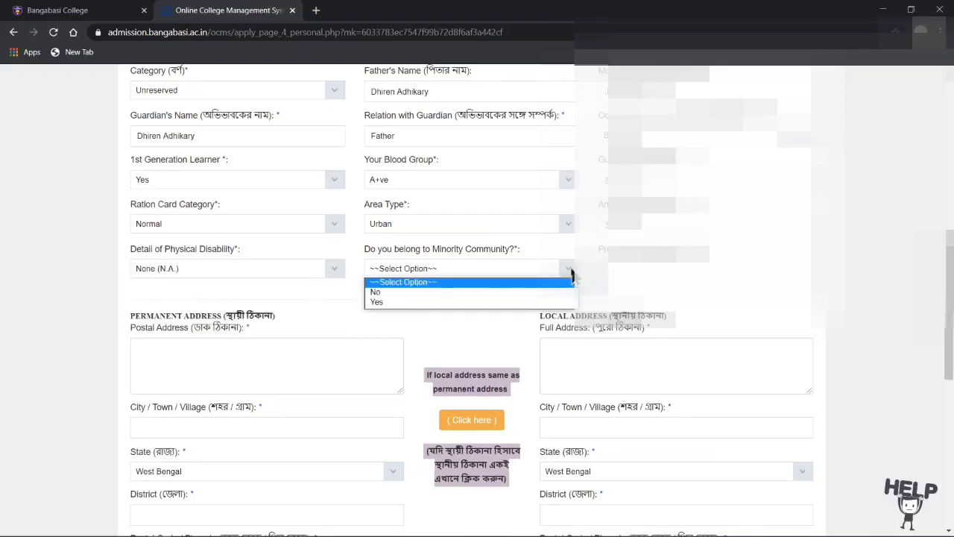
left_click(431, 293)
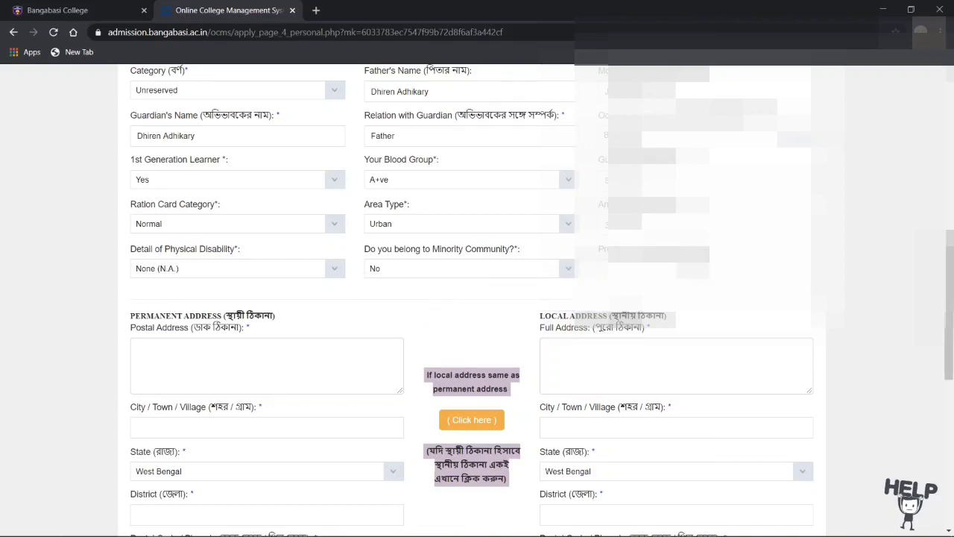
Step: Type the applicant's street postal address into the Permanent Address field
left_click(295, 359)
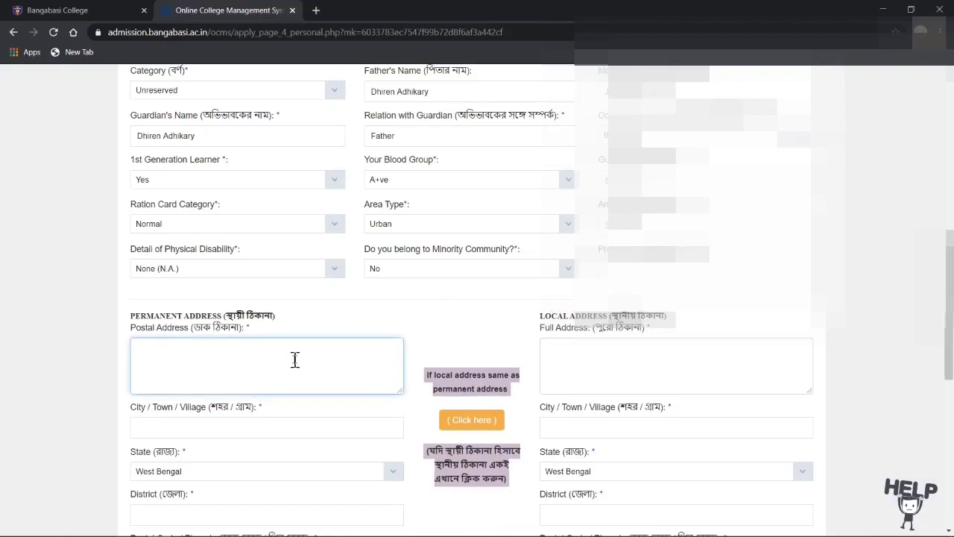
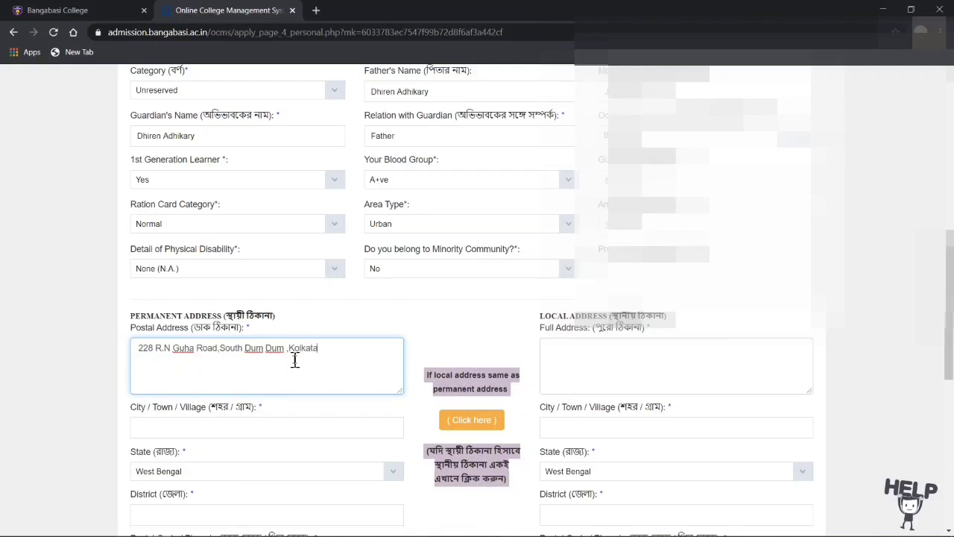
left_click(328, 411)
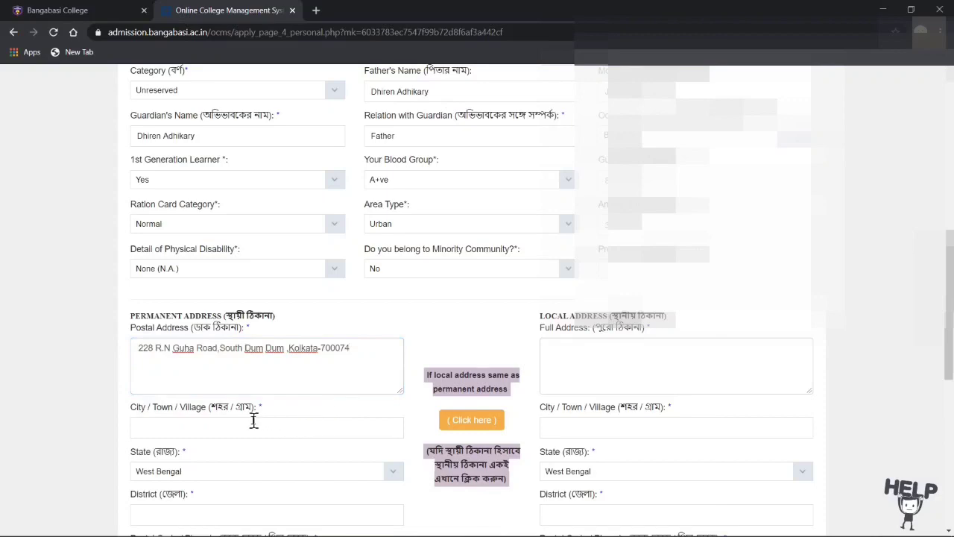
Step: Enter kolkata as the permanent city, North 24 Parganas as the district, and the pincode
scroll(254, 421, "down", 3)
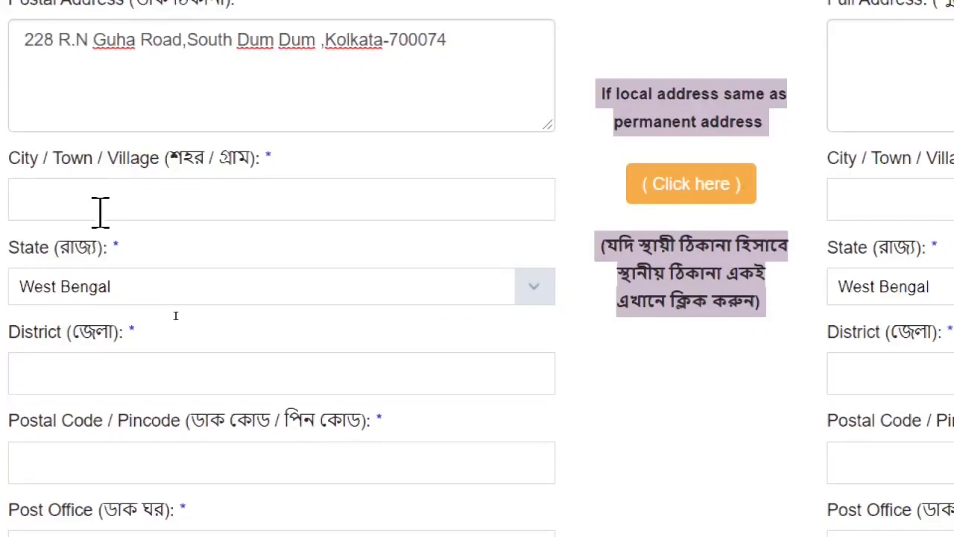
type("k")
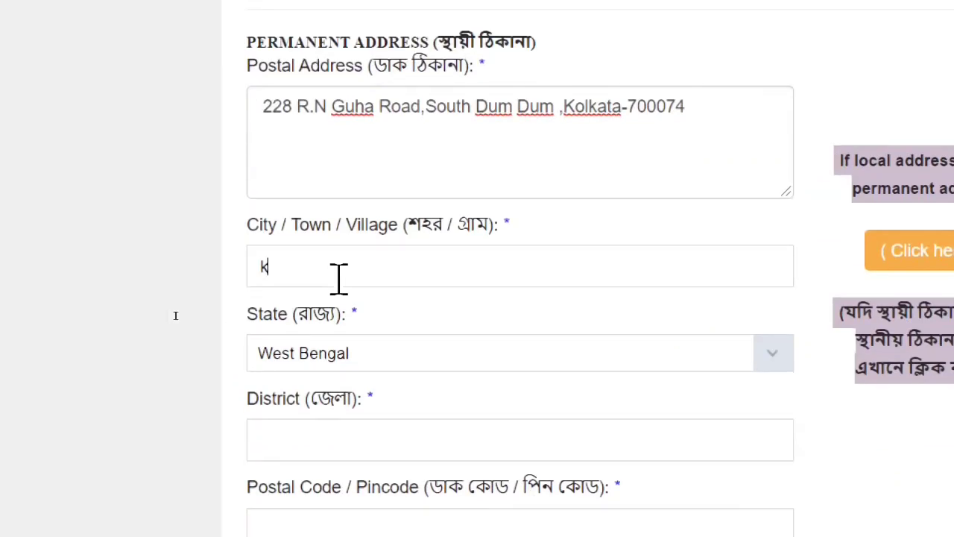
type("olkata")
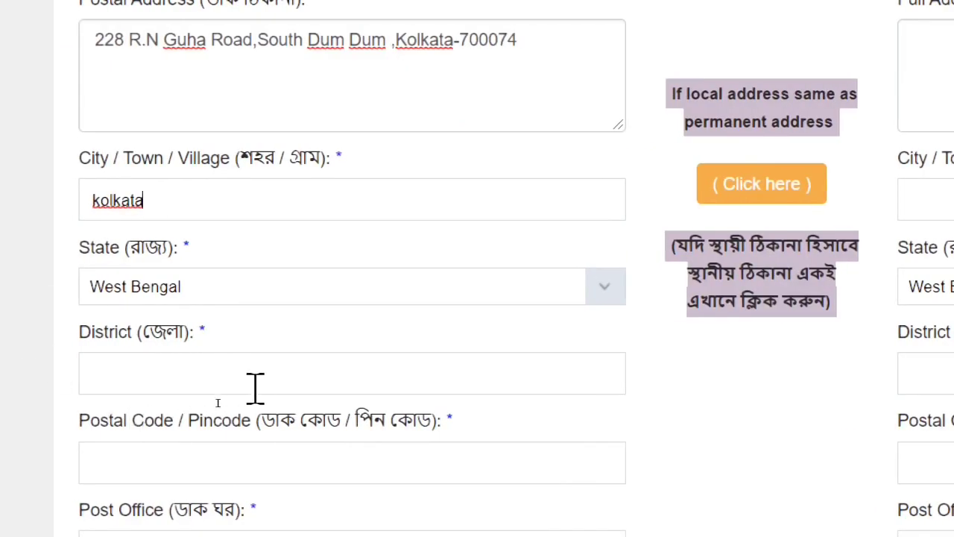
left_click(256, 383)
type("N")
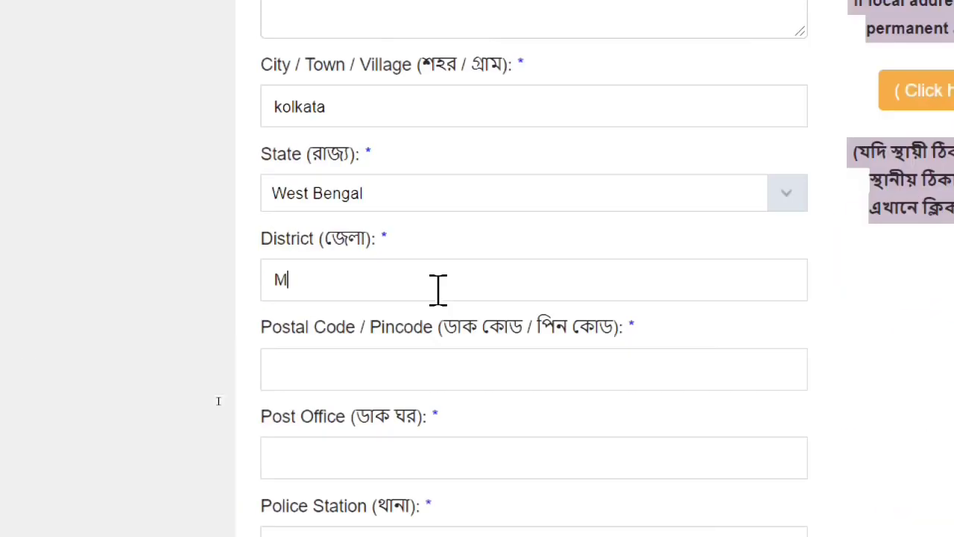
key("BackSpace")
type("Np")
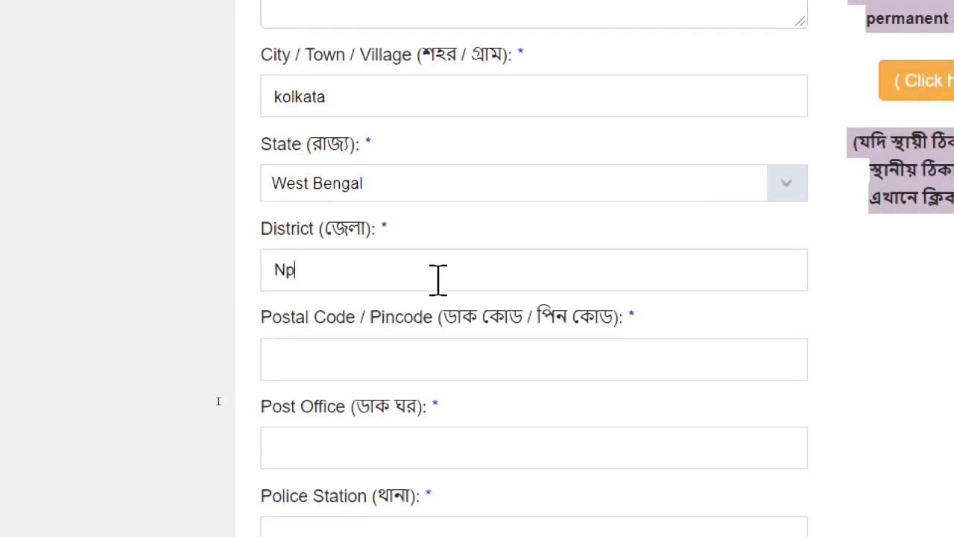
key("BackSpace")
type("orth 24 Parg")
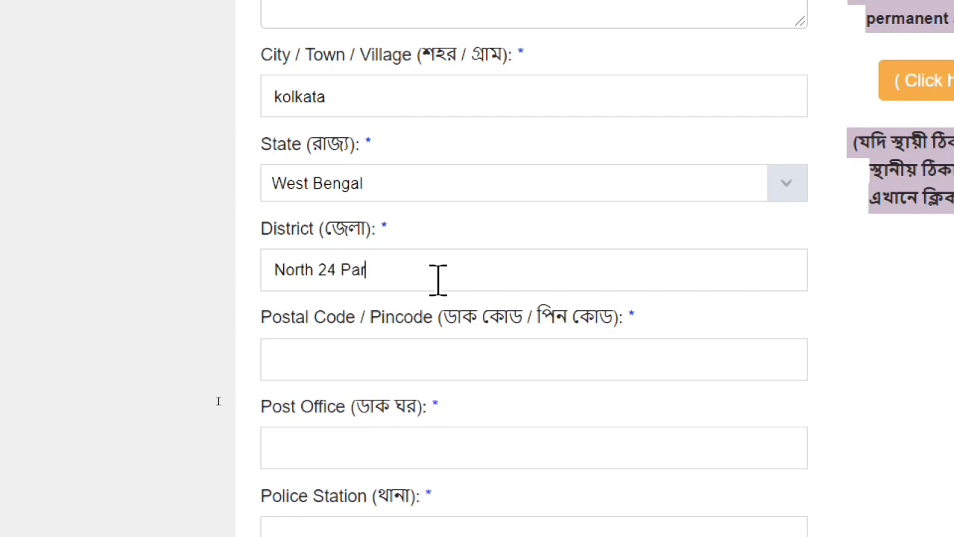
type("anas")
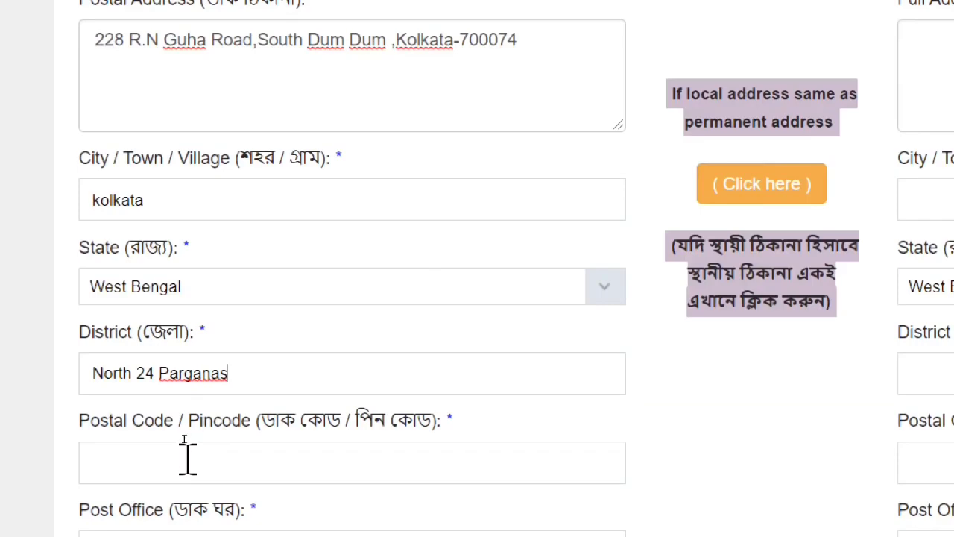
left_click(368, 355)
type("7")
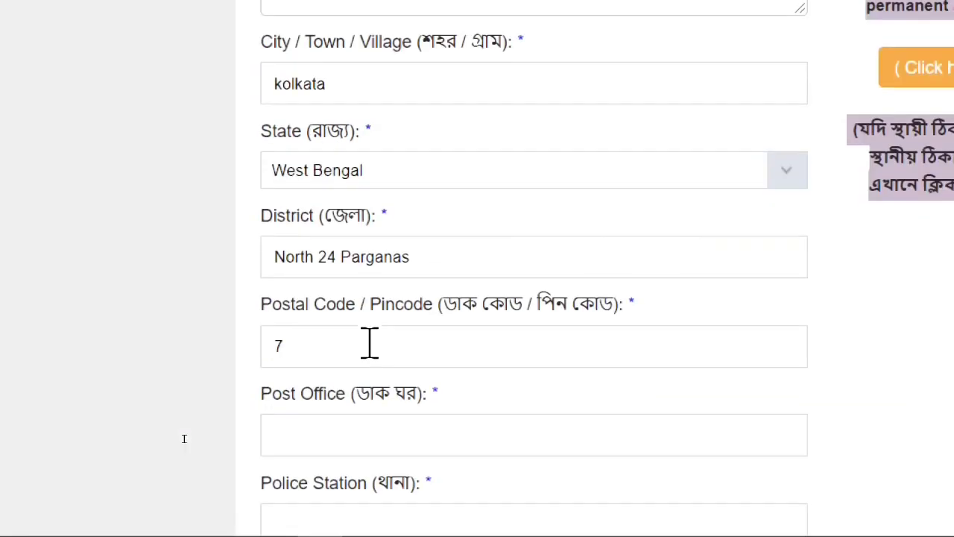
type("000")
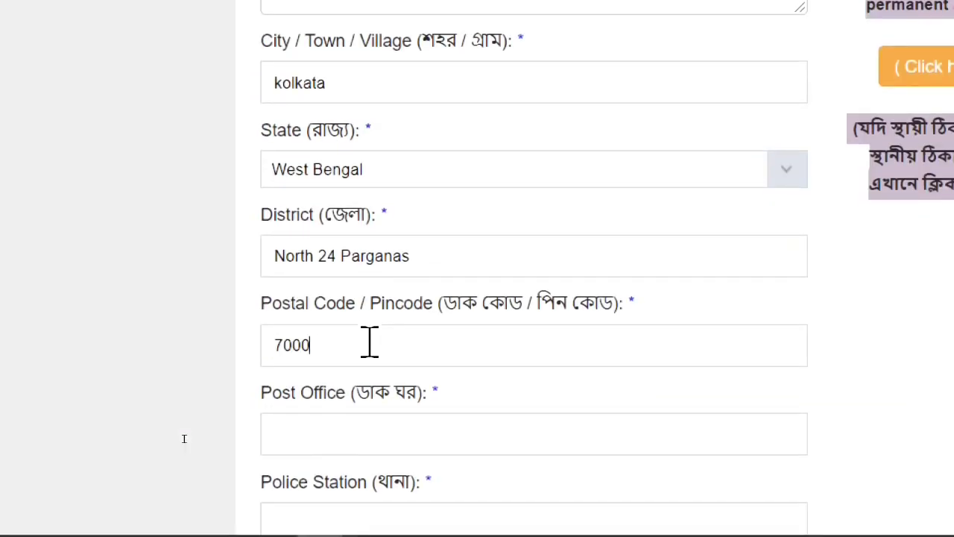
type("74")
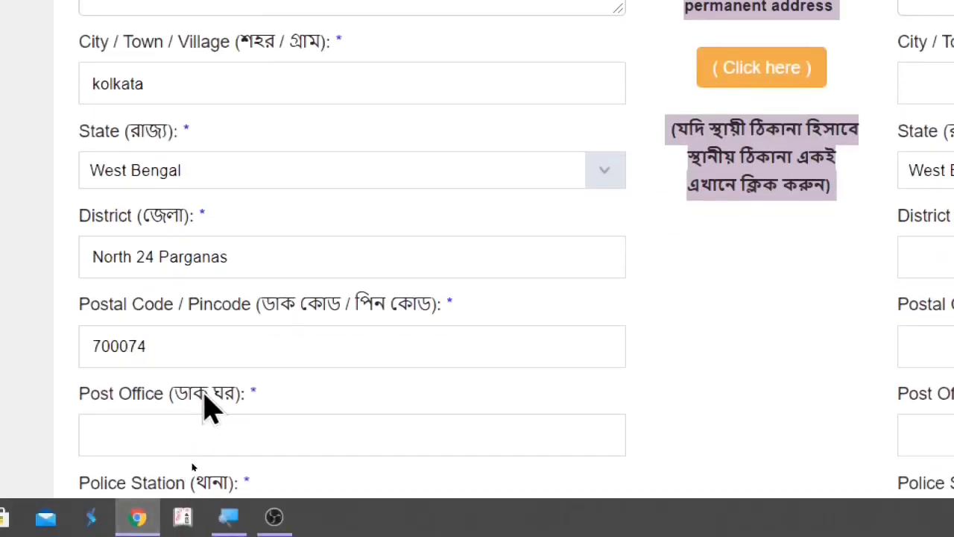
Step: Fill in the post office and police station for the permanent address
left_click(197, 436)
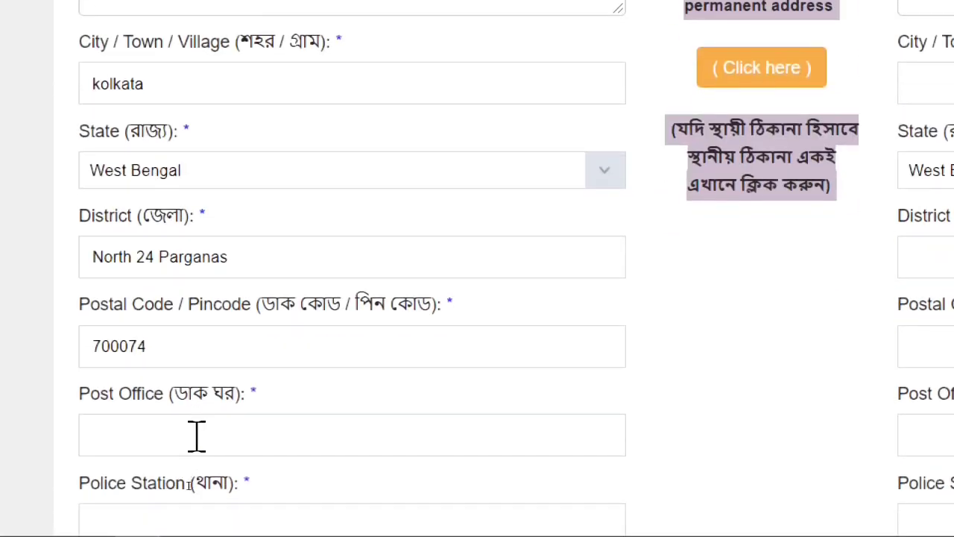
type("Dum Dum")
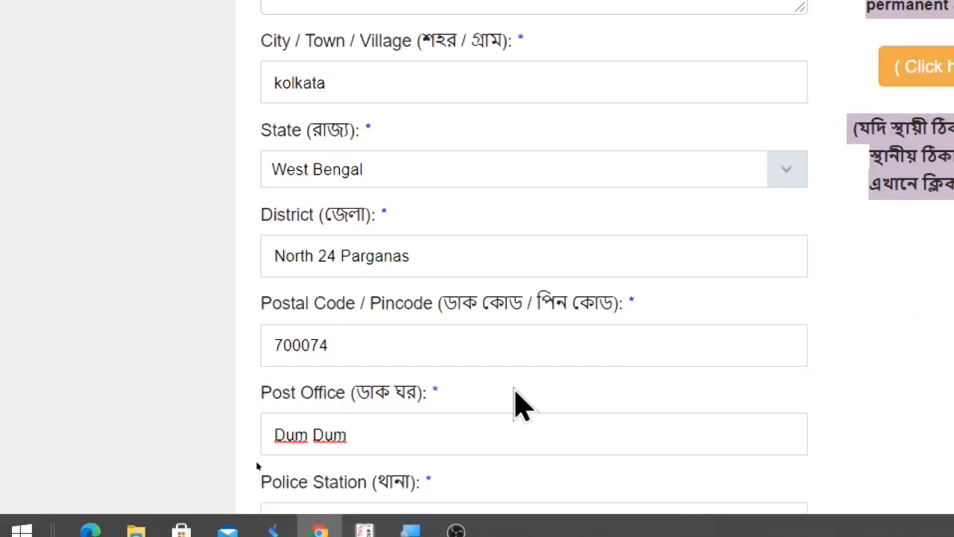
scroll(514, 405, "down", 6)
scroll(514, 405, "up", 4)
scroll(514, 405, "up", 1)
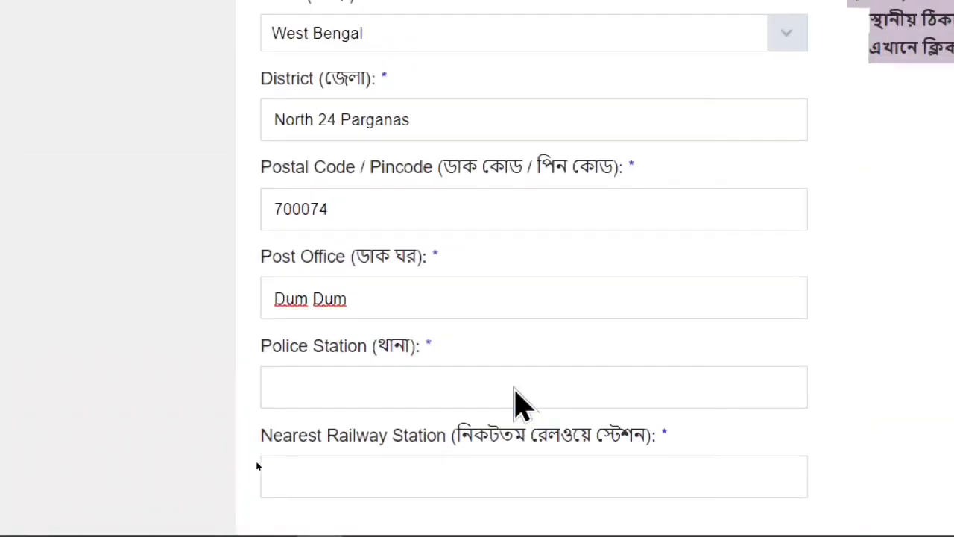
left_click(346, 391)
type("D")
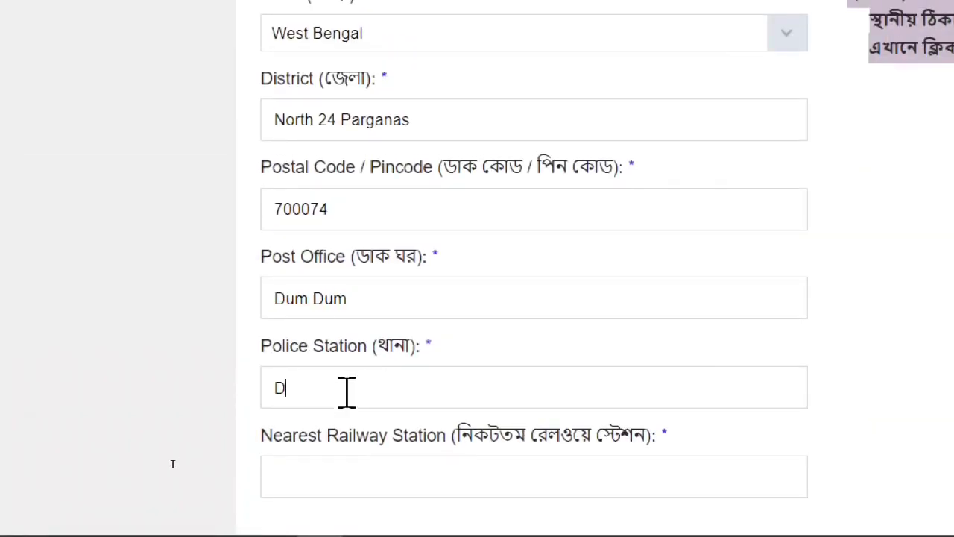
type("um Dum")
Step: Enter the nearest railway station for the permanent address
left_click(325, 486)
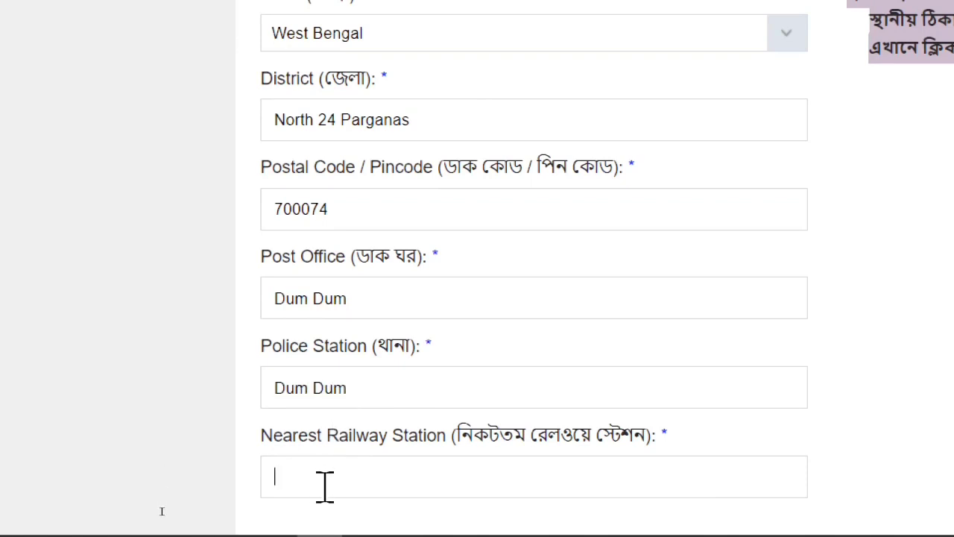
type("Dum Dum Cant")
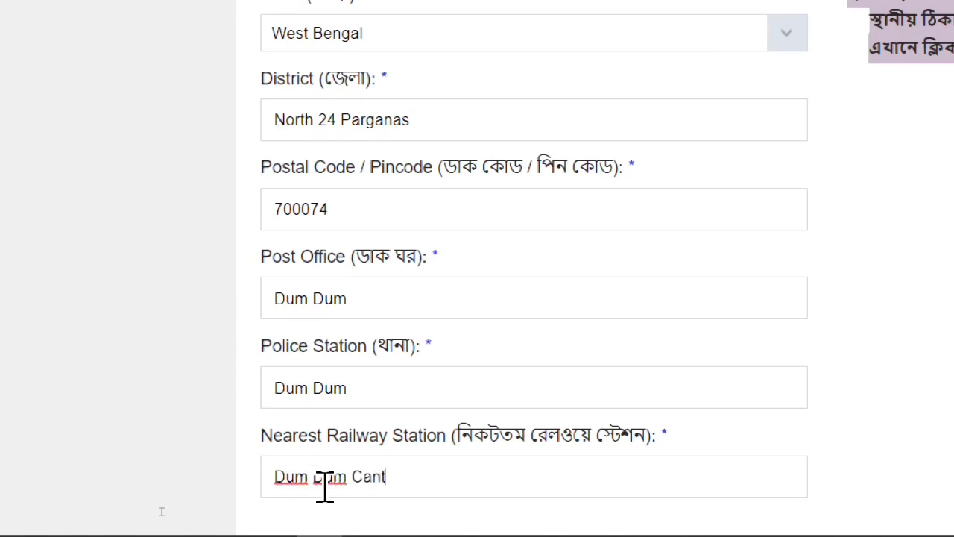
type("on ment")
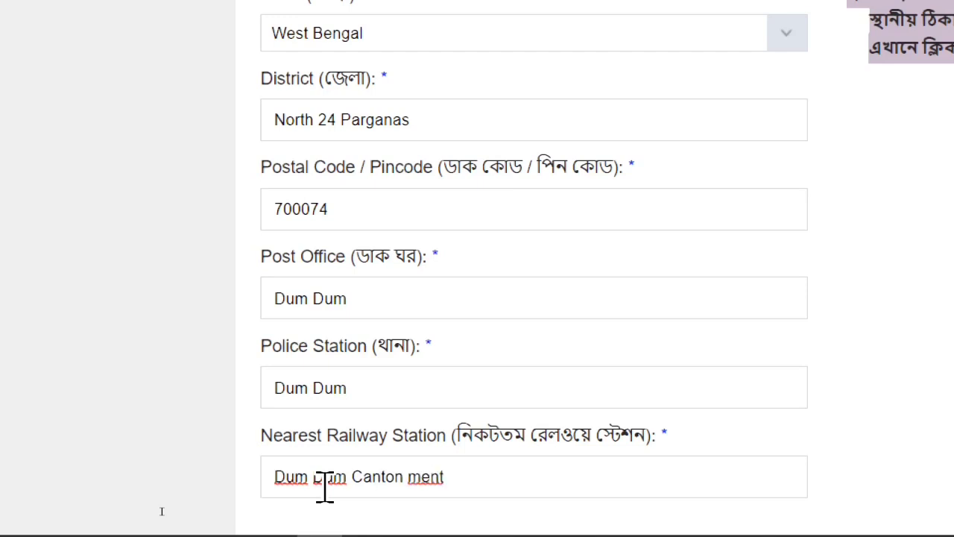
key("super")
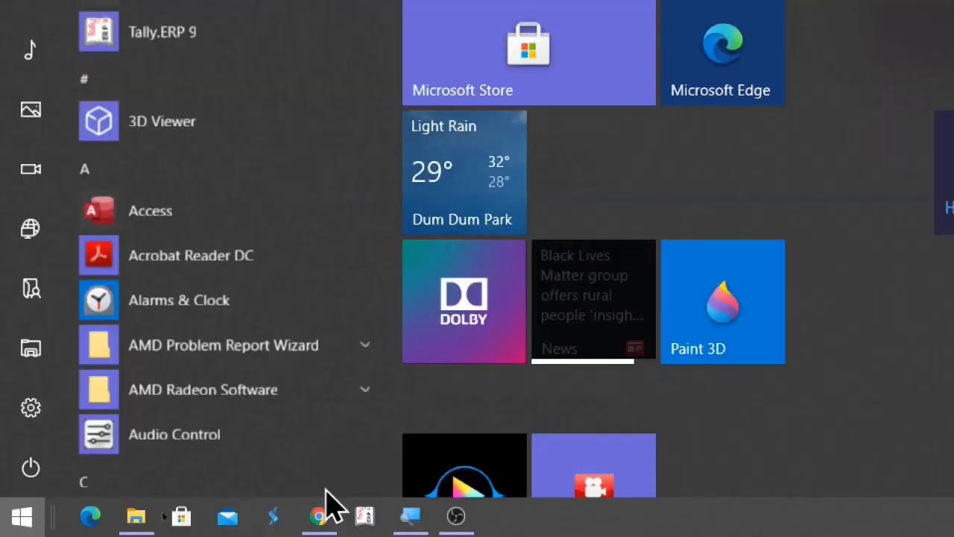
key("super")
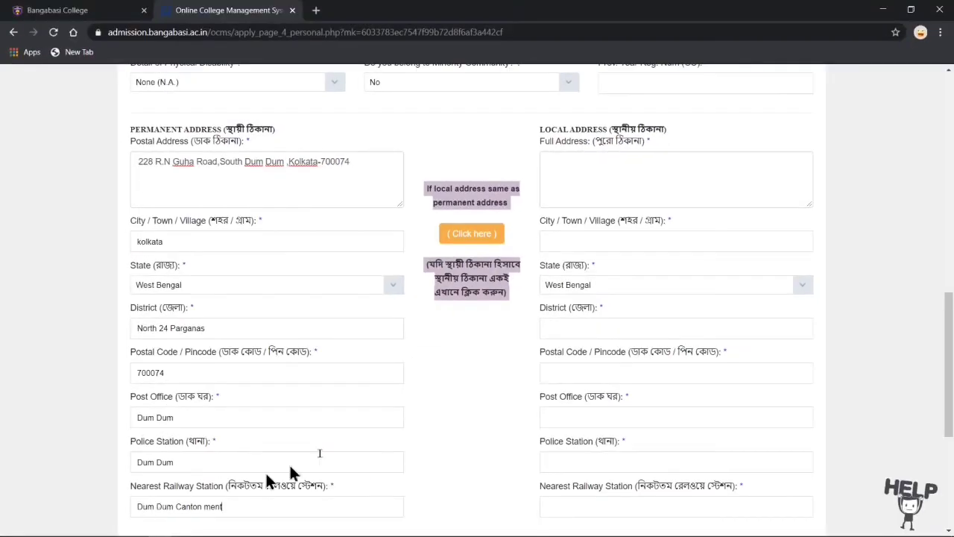
Step: Copy the permanent address into the local address fields
scroll(310, 452, "down", 1)
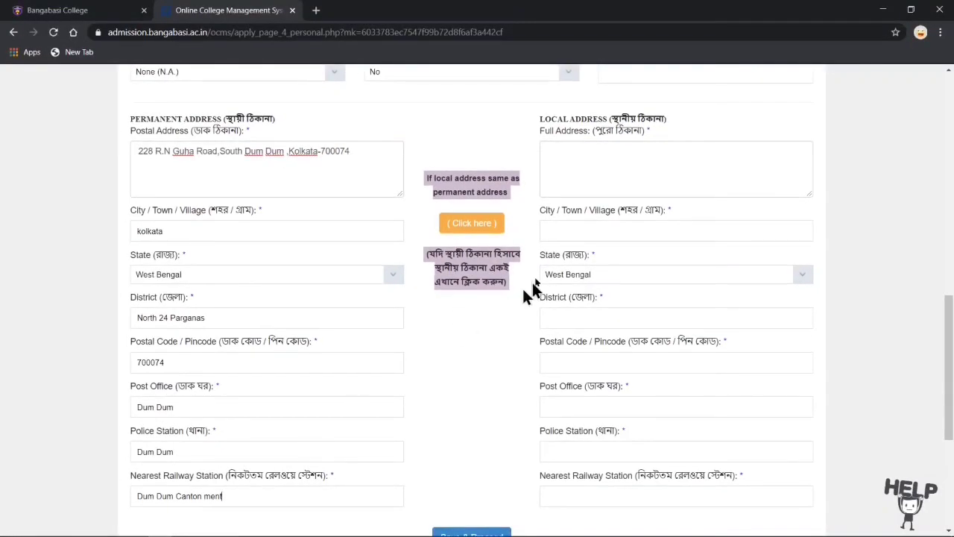
left_click(479, 230)
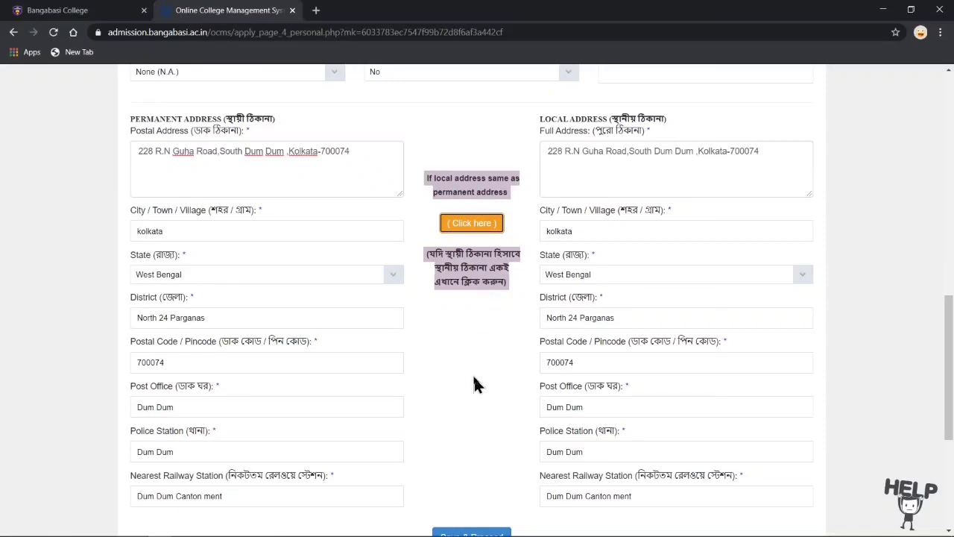
scroll(475, 384, "up", 5)
scroll(477, 384, "up", 2)
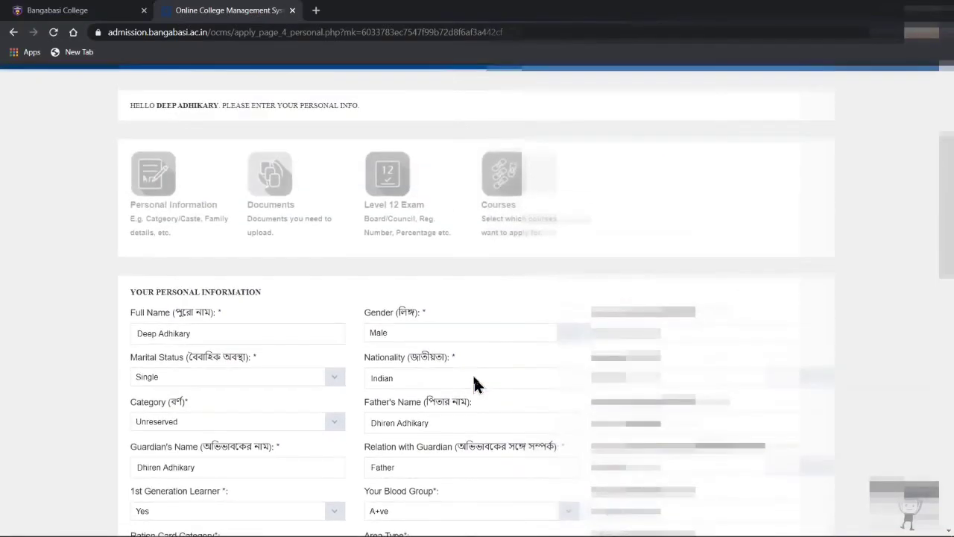
Step: Review the completed personal information form and save it with Save & Proceed
scroll(477, 383, "down", 2)
scroll(463, 377, "down", 1)
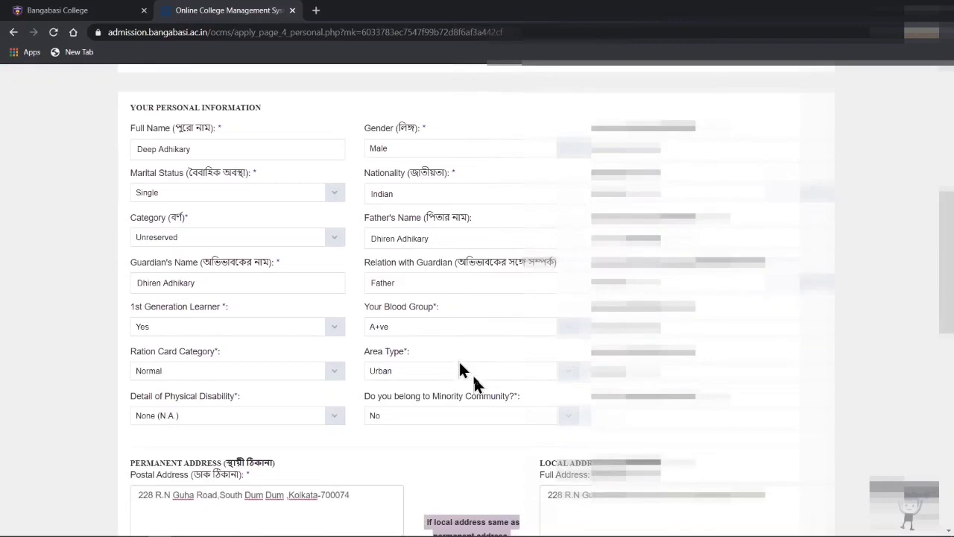
scroll(459, 365, "down", 1)
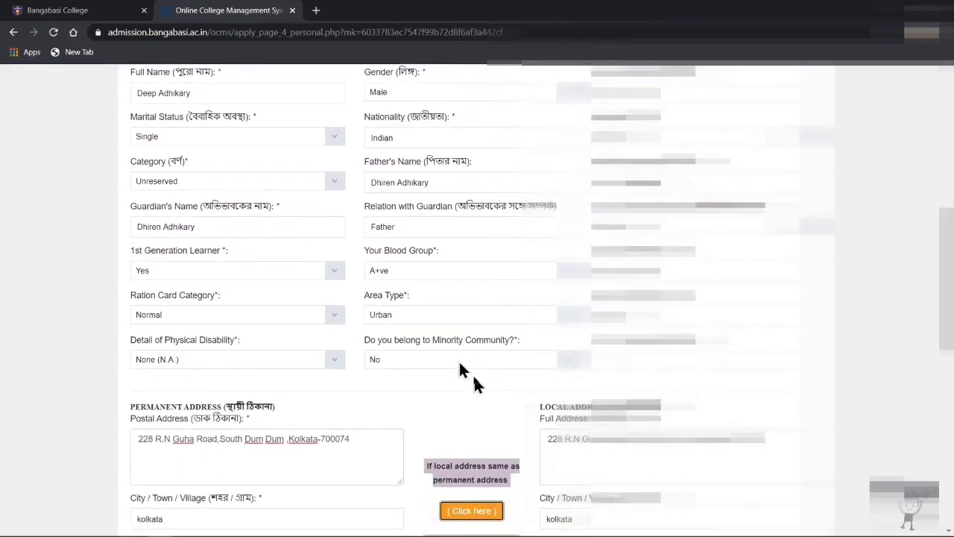
scroll(463, 369, "down", 3)
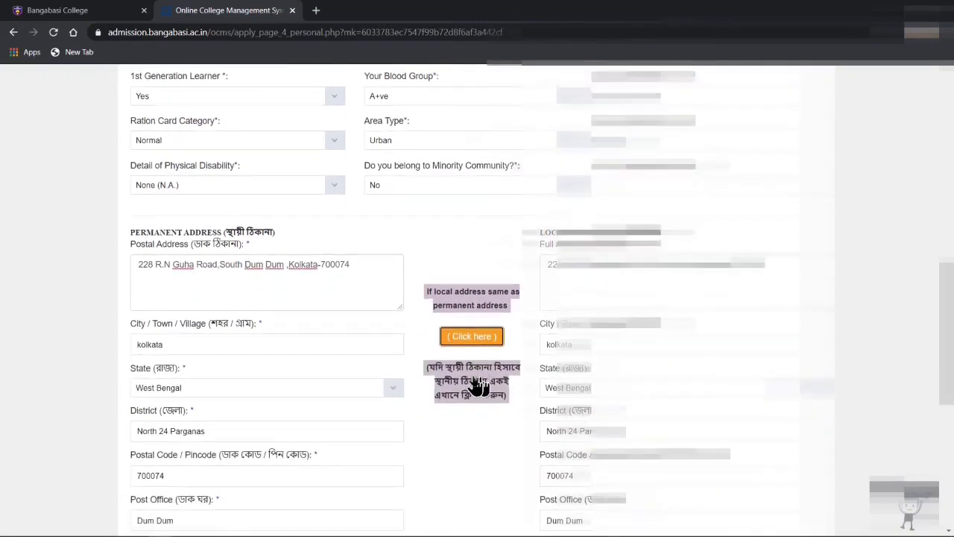
scroll(477, 386, "down", 3)
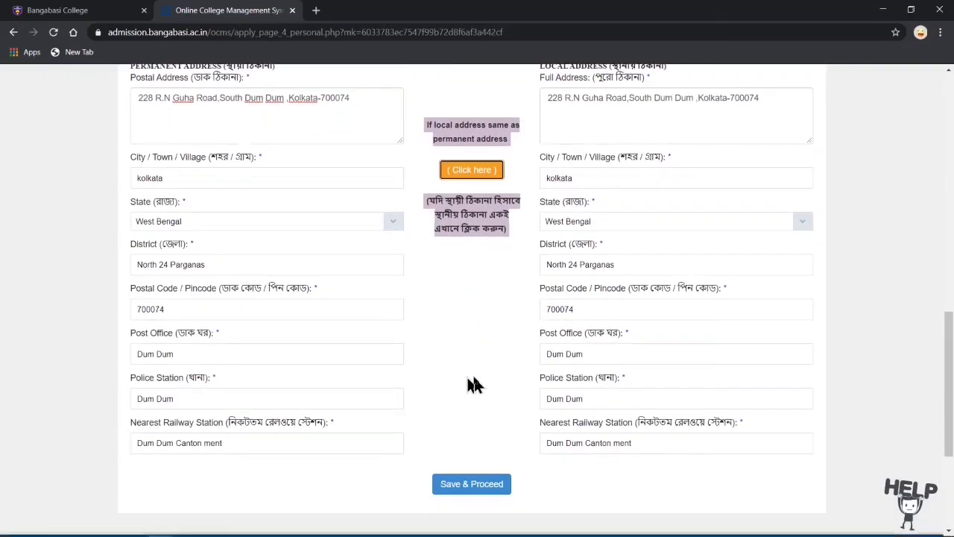
scroll(471, 382, "down", 2)
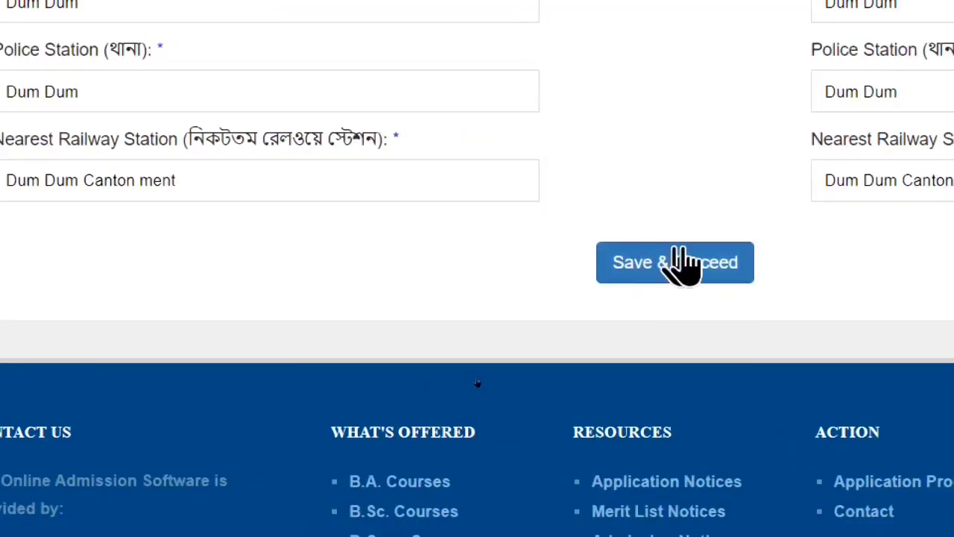
left_click(678, 257)
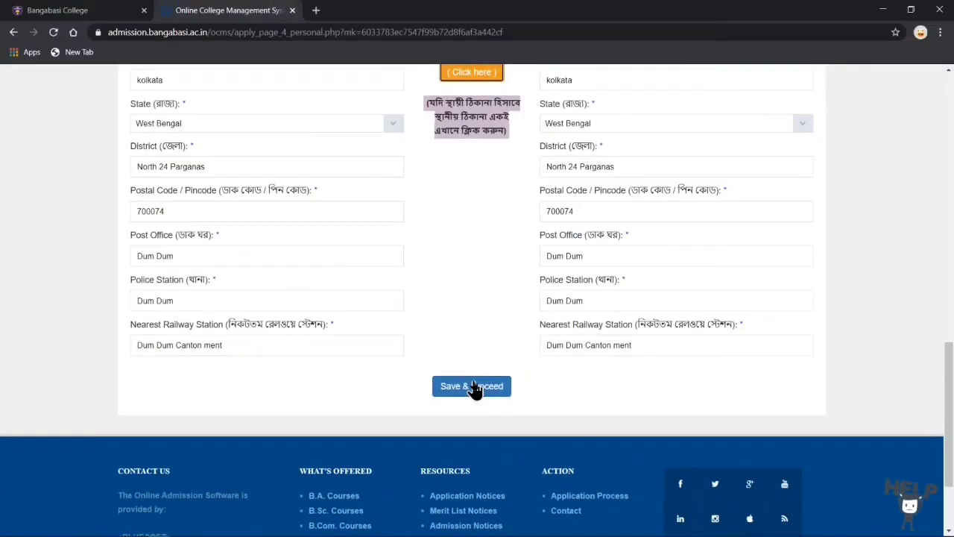
Step: Proceed to the documents page and upload the chosen signature file
left_click(680, 262)
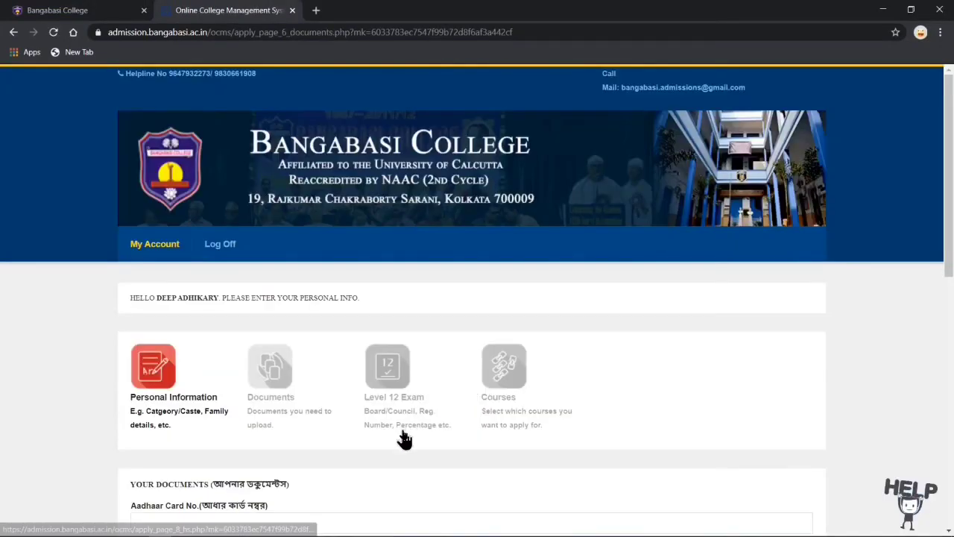
scroll(403, 439, "down", 3)
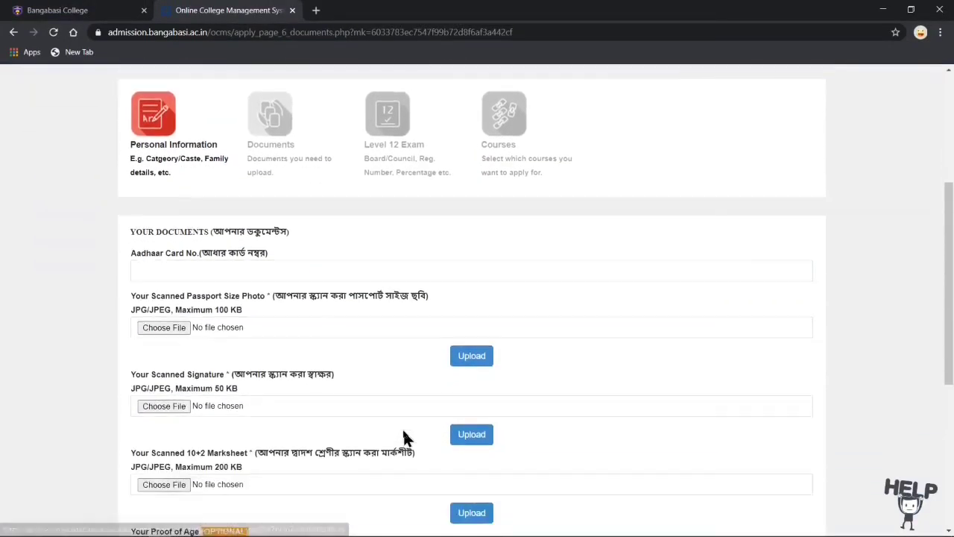
scroll(403, 439, "down", 4)
scroll(403, 438, "up", 2)
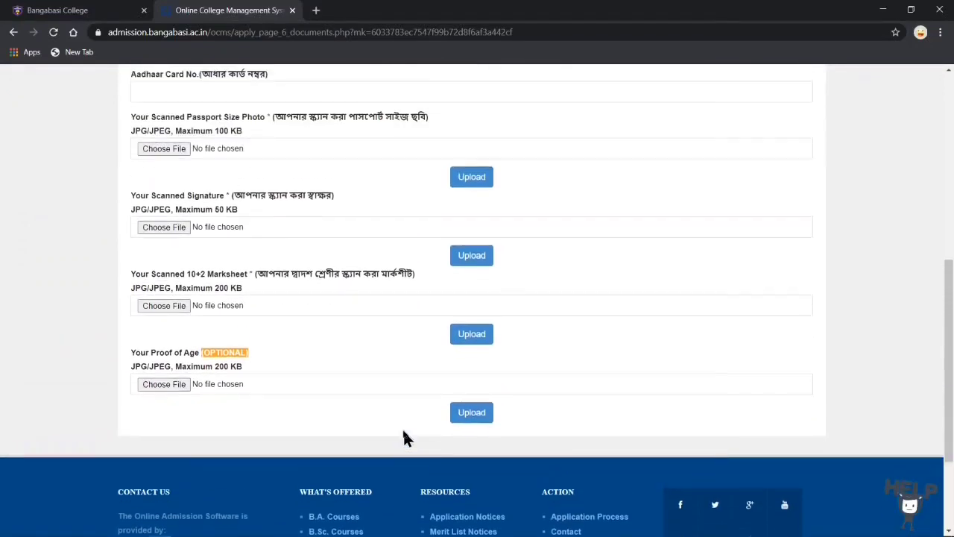
scroll(407, 438, "up", 1)
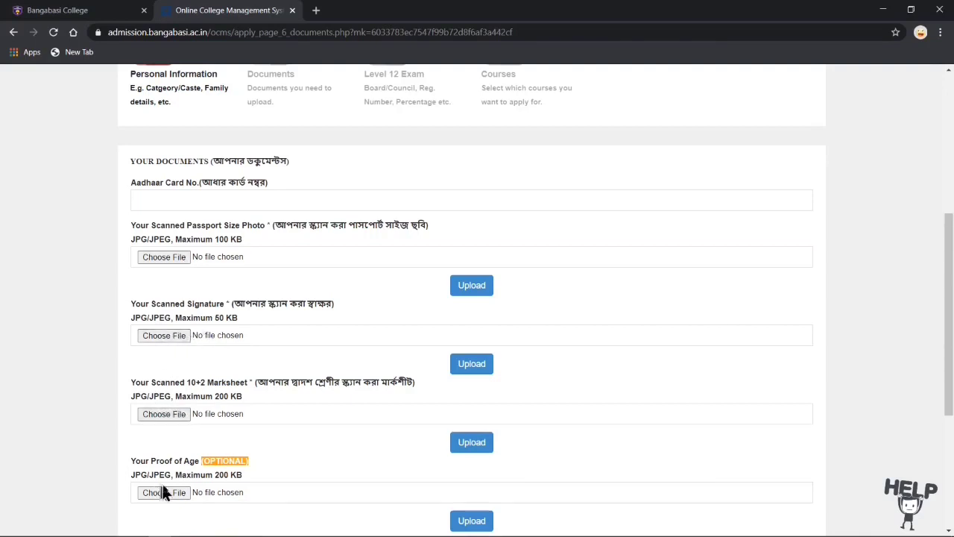
scroll(215, 475, "up", 2)
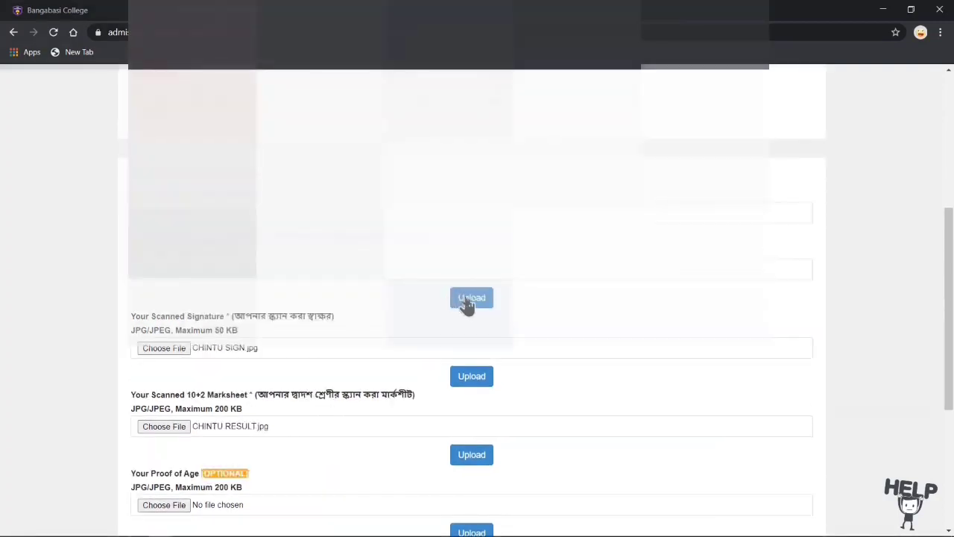
left_click(471, 298)
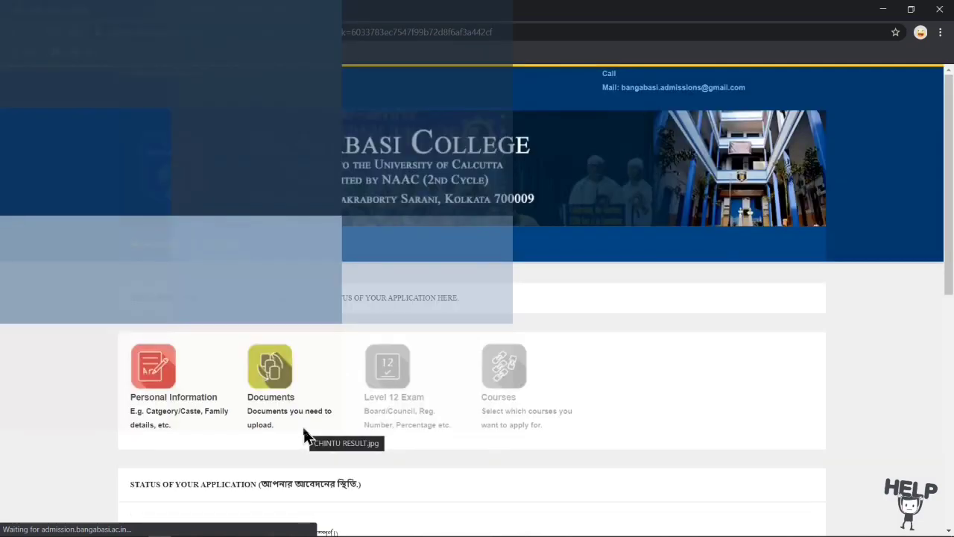
Step: Reopen the Documents page and upload the chosen document file again
scroll(315, 428, "down", 6)
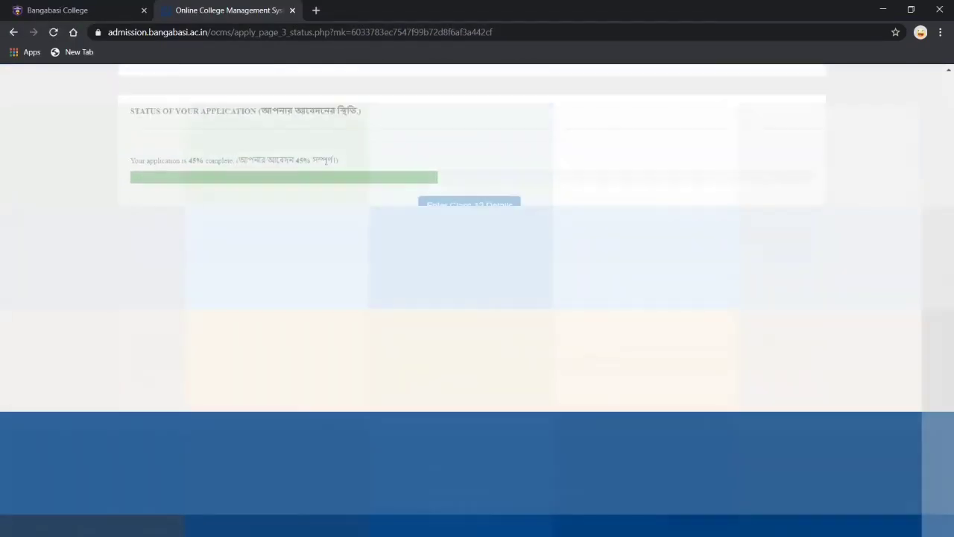
scroll(358, 394, "up", 3)
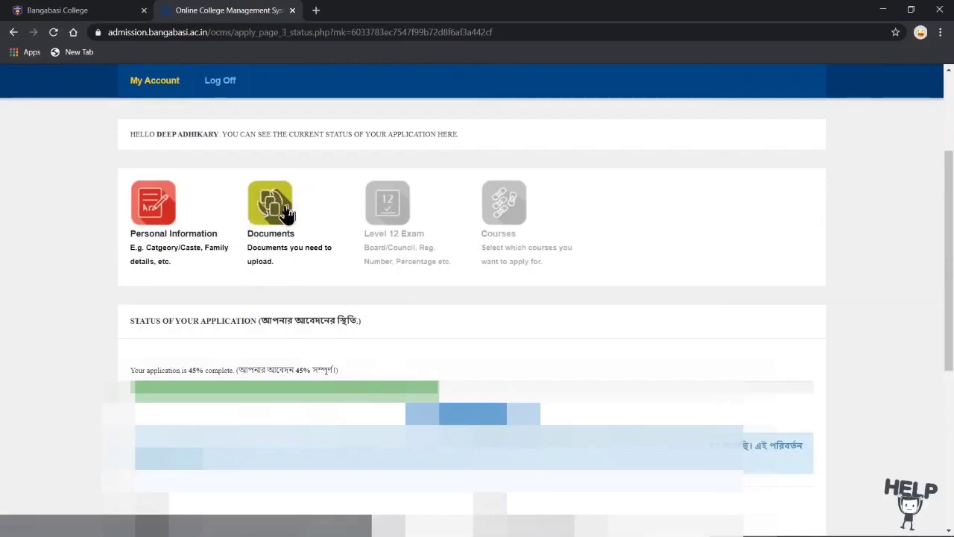
left_click(284, 215)
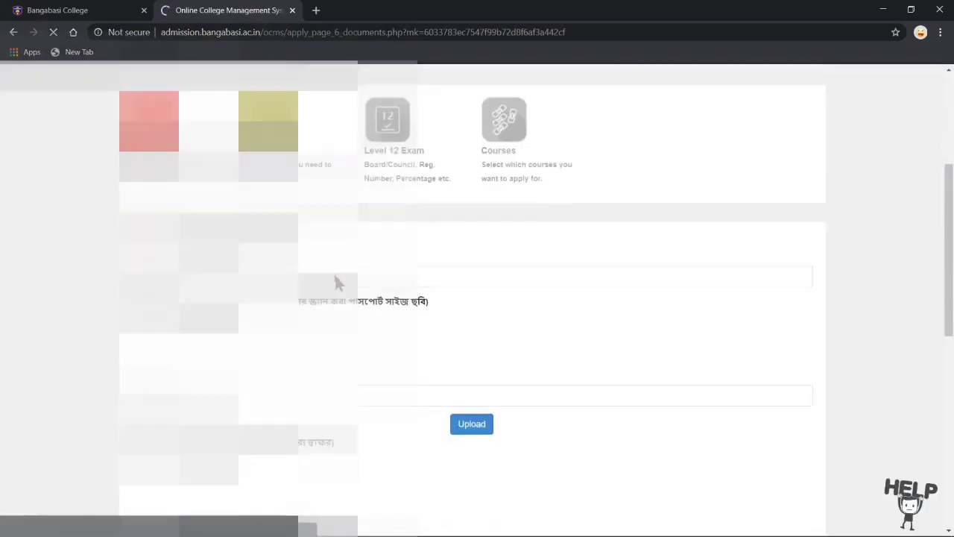
scroll(335, 282, "down", 3)
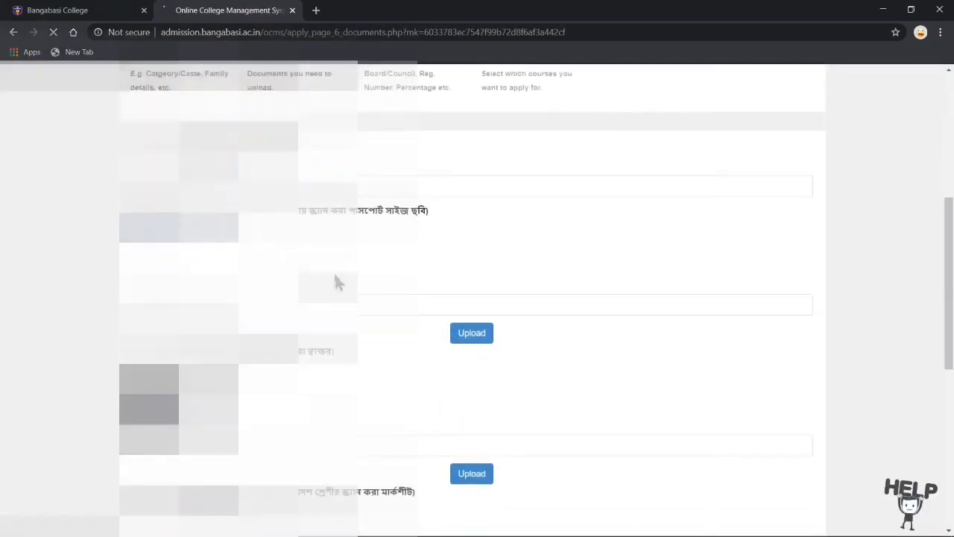
scroll(334, 282, "up", 1)
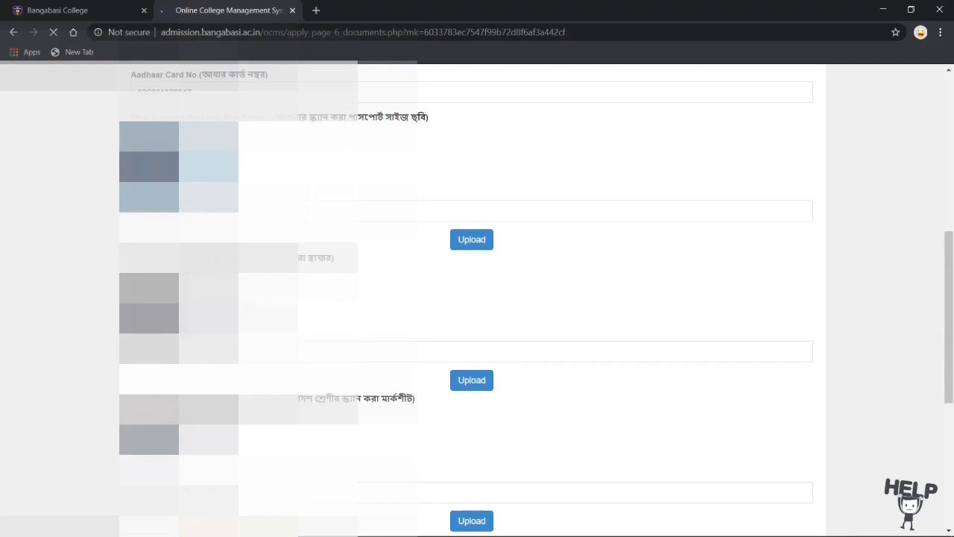
scroll(477, 298, "down", 2)
scroll(477, 298, "up", 5)
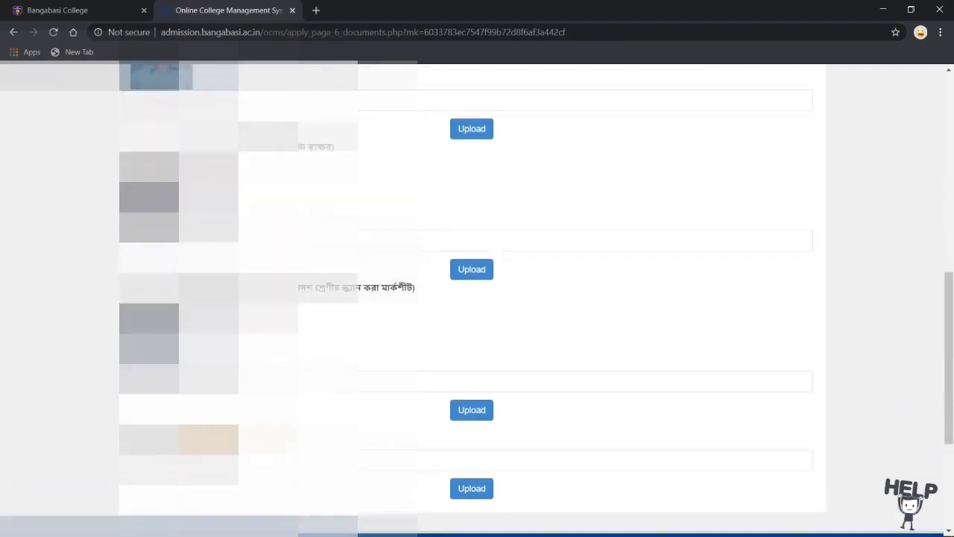
scroll(437, 380, "down", 1)
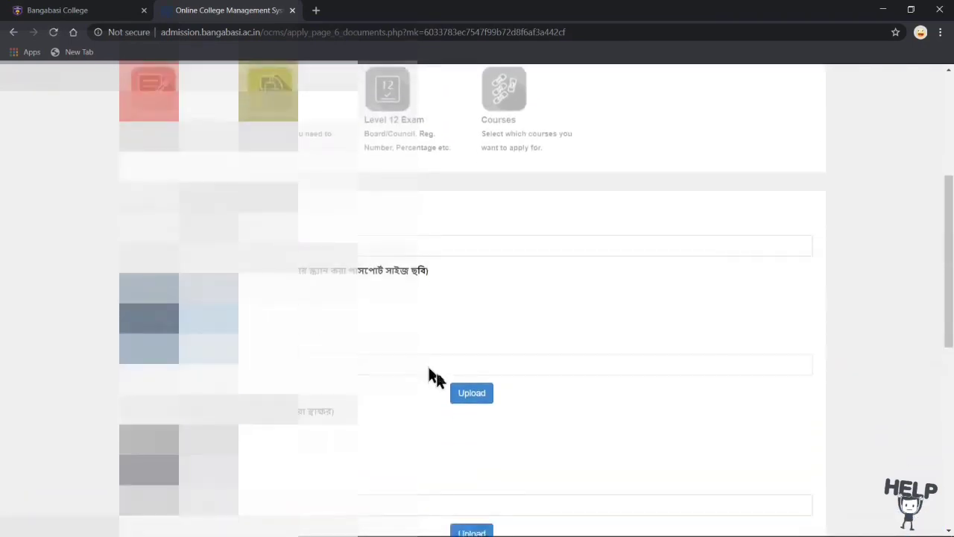
left_click(464, 394)
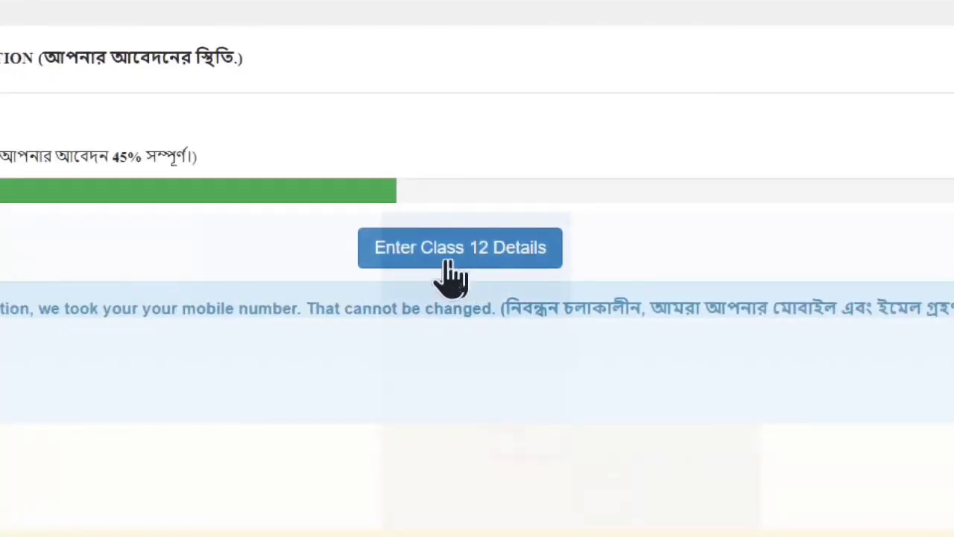
Step: Open the Class 12 exam details form and fill in its fields
left_click(466, 256)
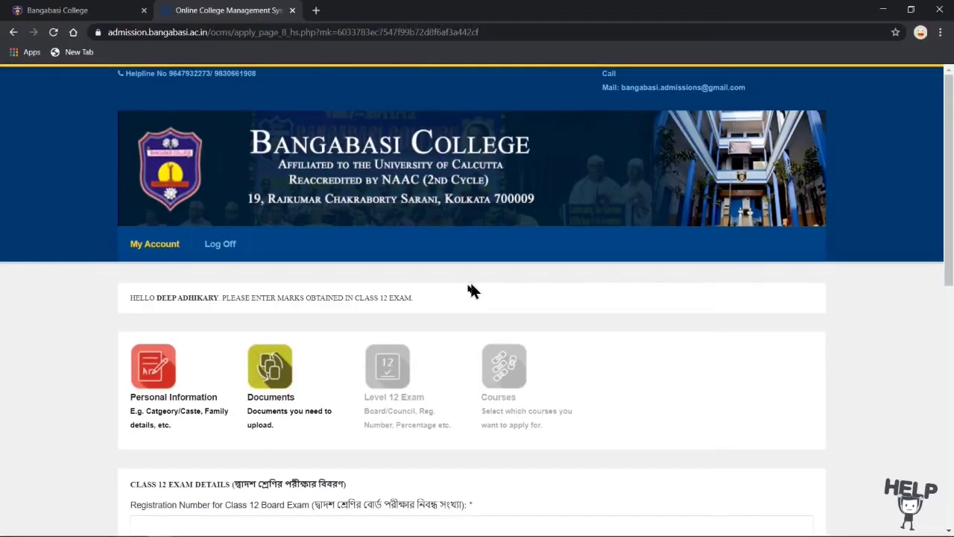
scroll(420, 436, "down", 4)
scroll(420, 437, "down", 2)
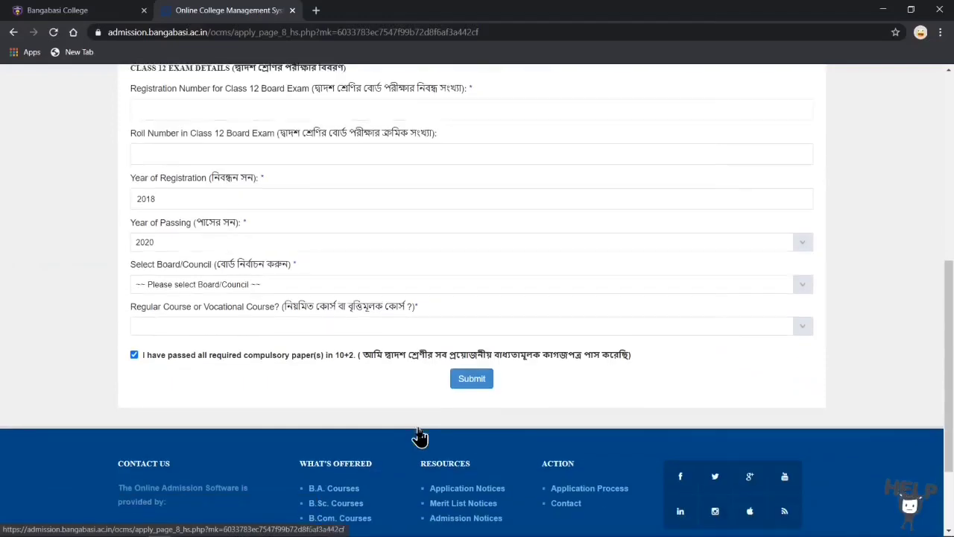
scroll(419, 436, "up", 3)
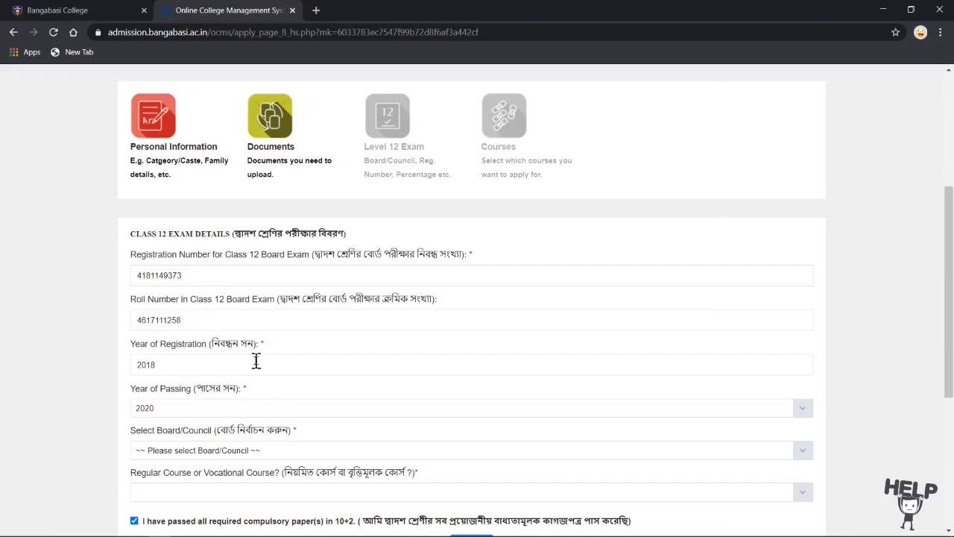
scroll(277, 368, "down", 1)
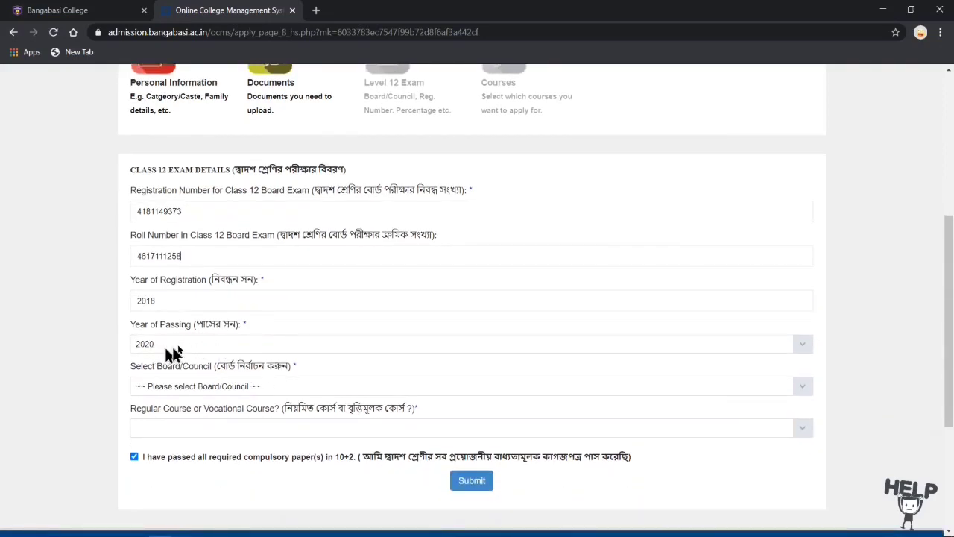
scroll(272, 365, "down", 1)
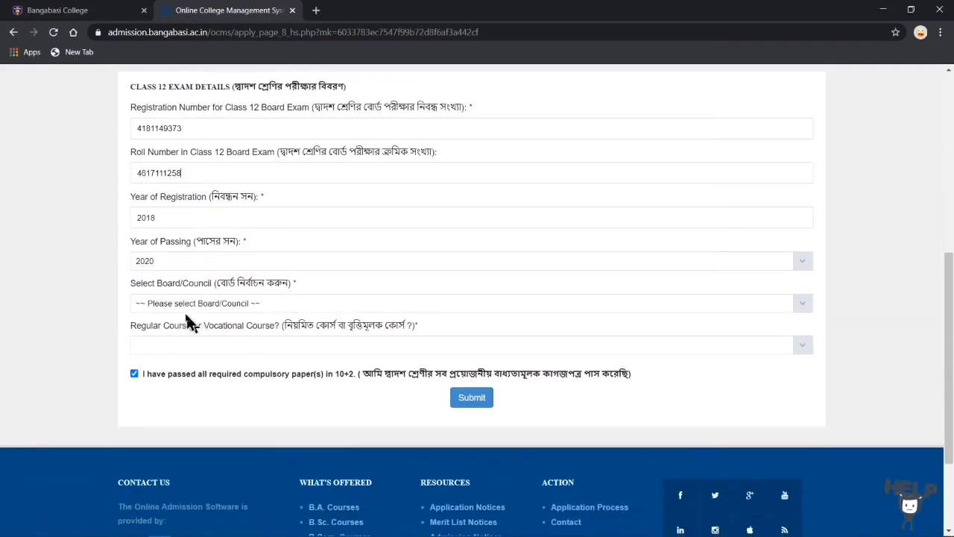
Step: Choose WBCHSE as the board and Regular 10+2 as course type, then submit
left_click(796, 307)
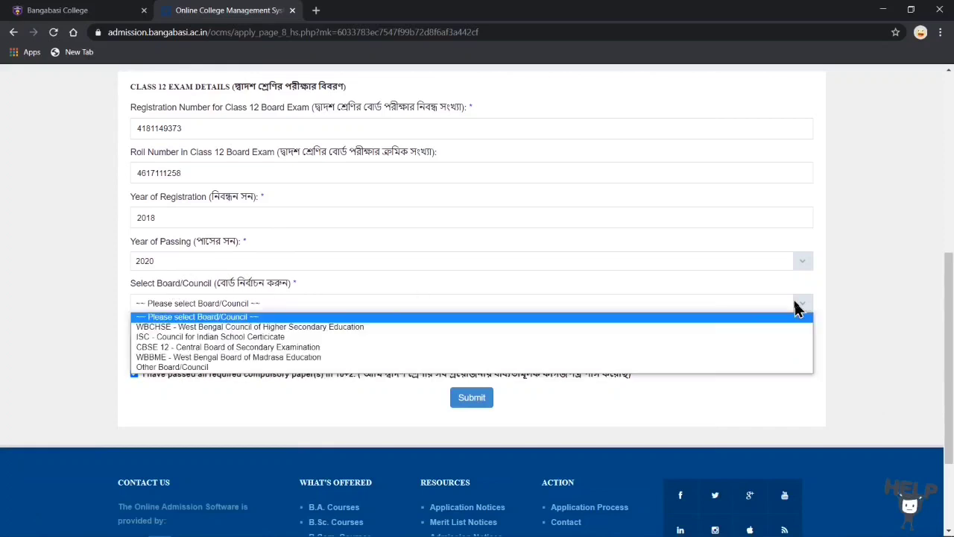
left_click(300, 326)
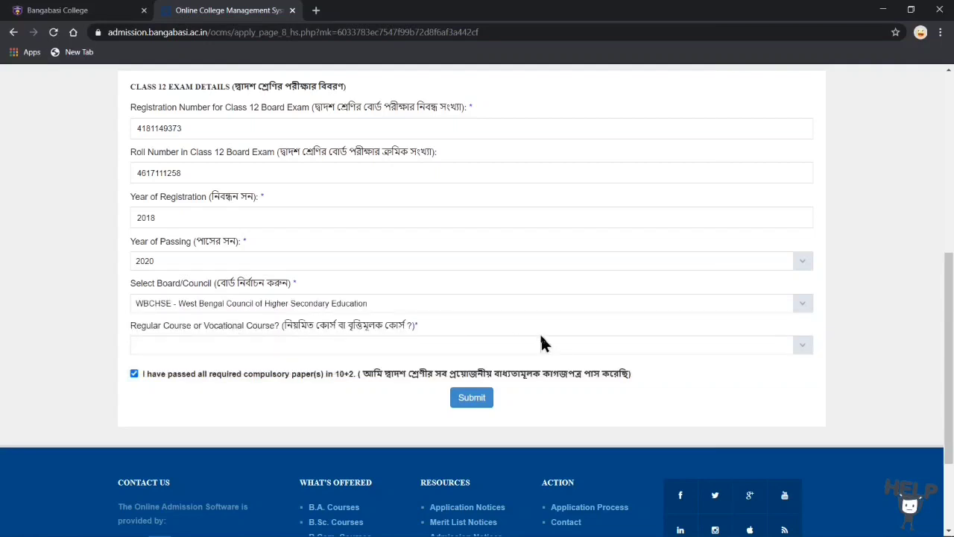
left_click(803, 347)
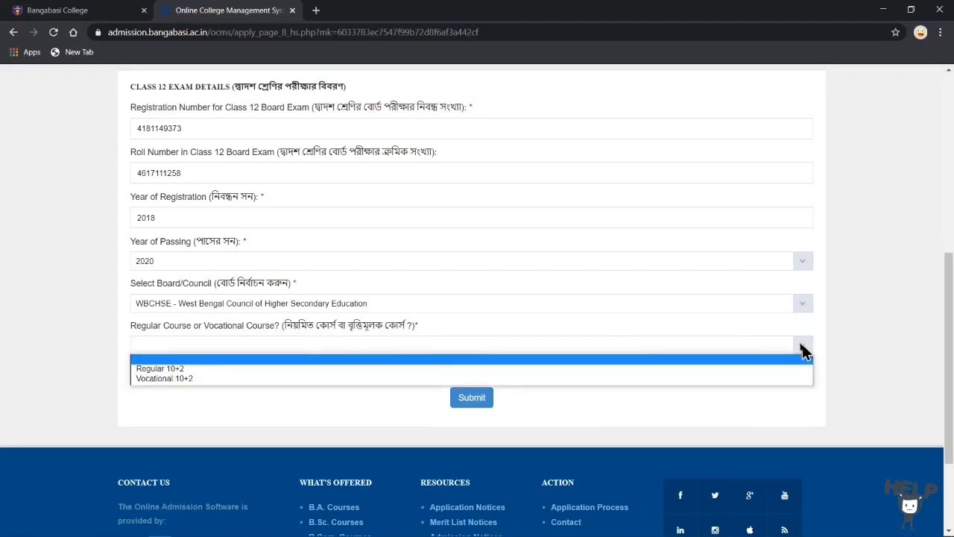
left_click(222, 369)
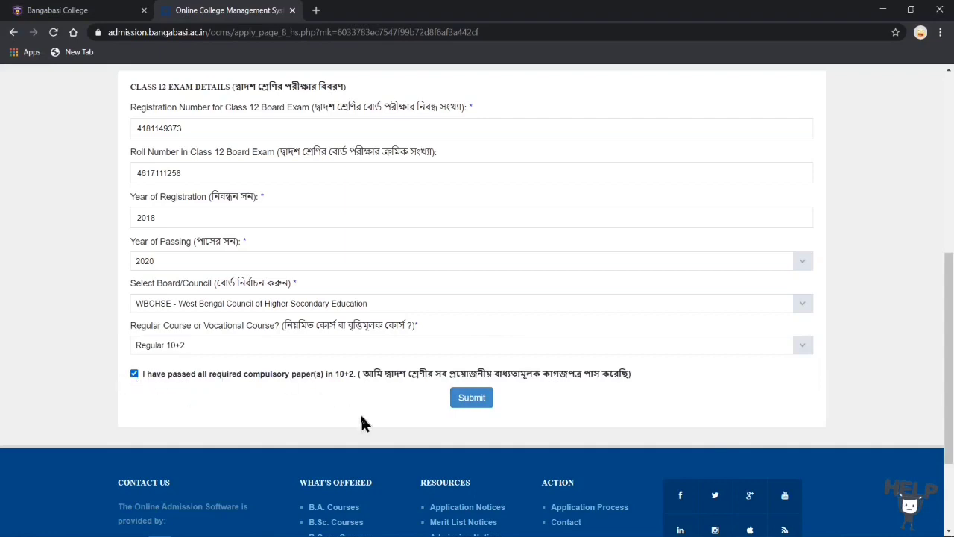
left_click(473, 400)
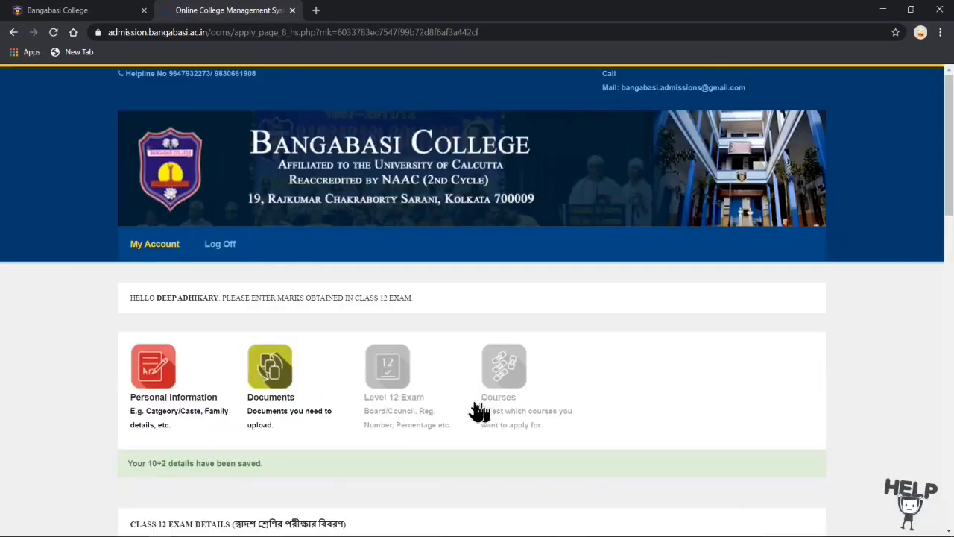
scroll(400, 437, "down", 6)
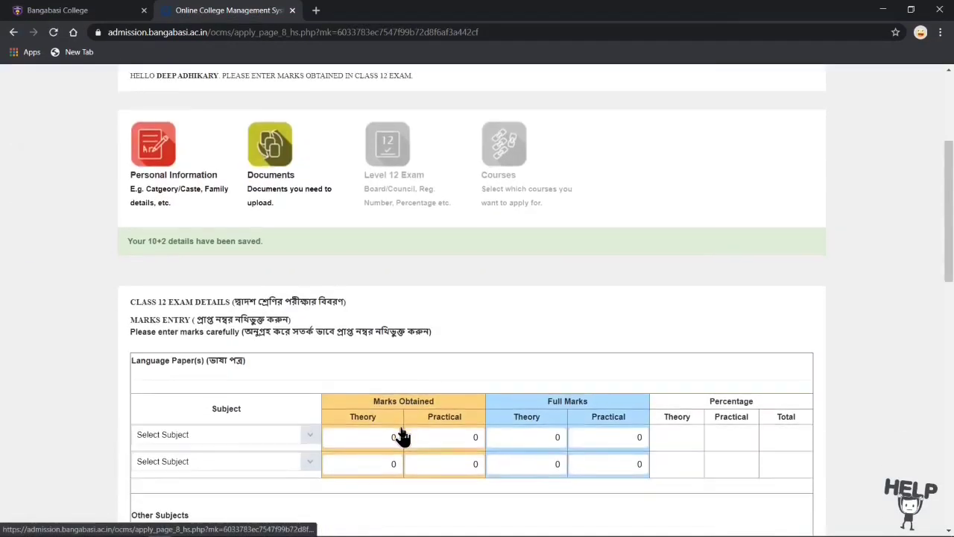
scroll(273, 223, "up", 1)
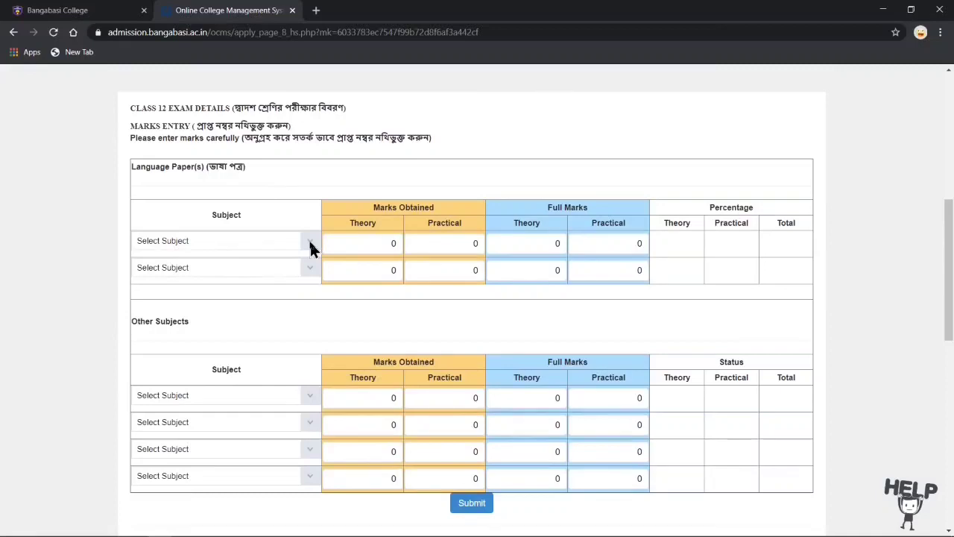
left_click(310, 246)
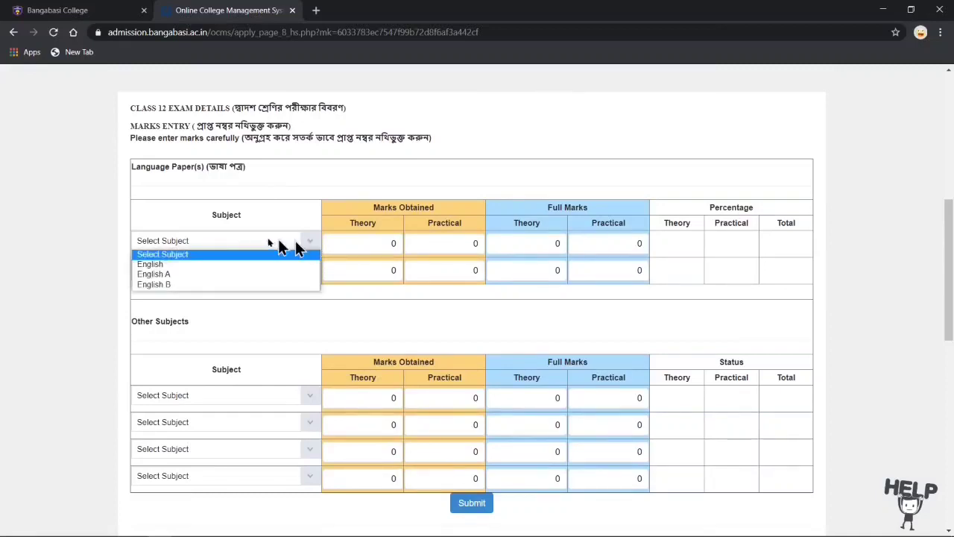
left_click(263, 214)
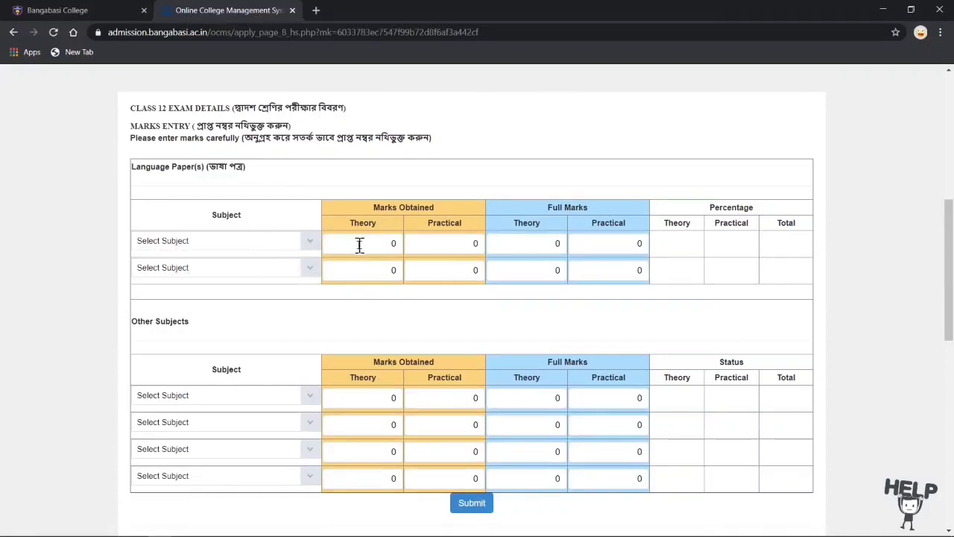